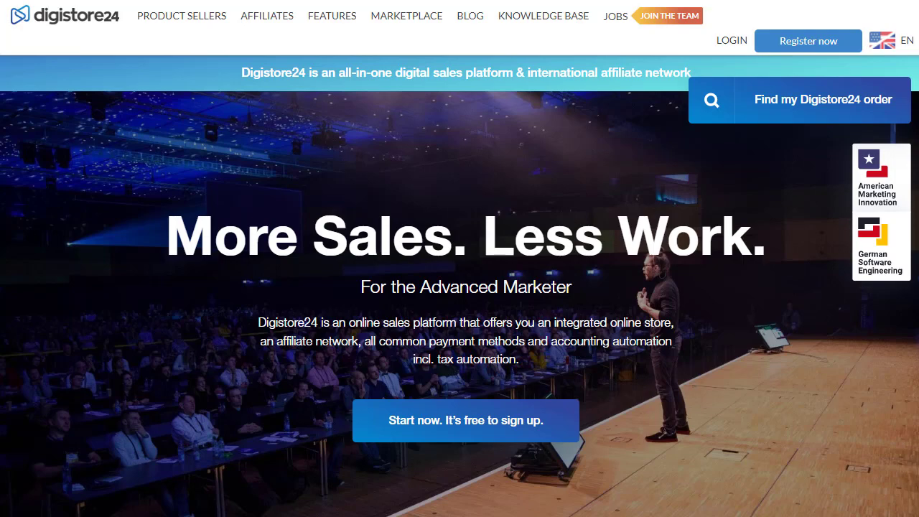
Look through the Digistore24 homepage for its seller and sales partner offers, platform benefits and data-driven sales tools
{"action": "scroll", "coordinate": [459, 258], "scroll_direction": "down", "scroll_amount": 7}
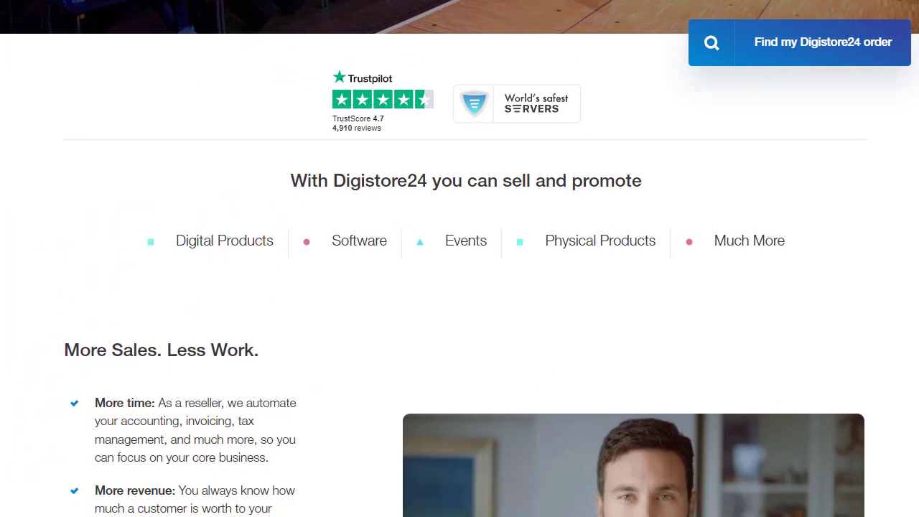
{"action": "scroll", "coordinate": [459, 259], "scroll_direction": "down", "scroll_amount": 5}
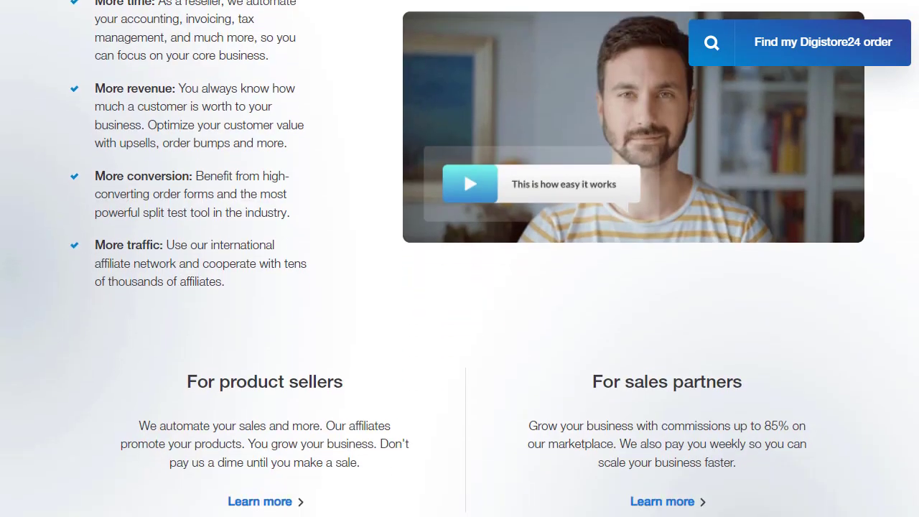
{"action": "scroll", "coordinate": [459, 259], "scroll_direction": "down", "scroll_amount": 8}
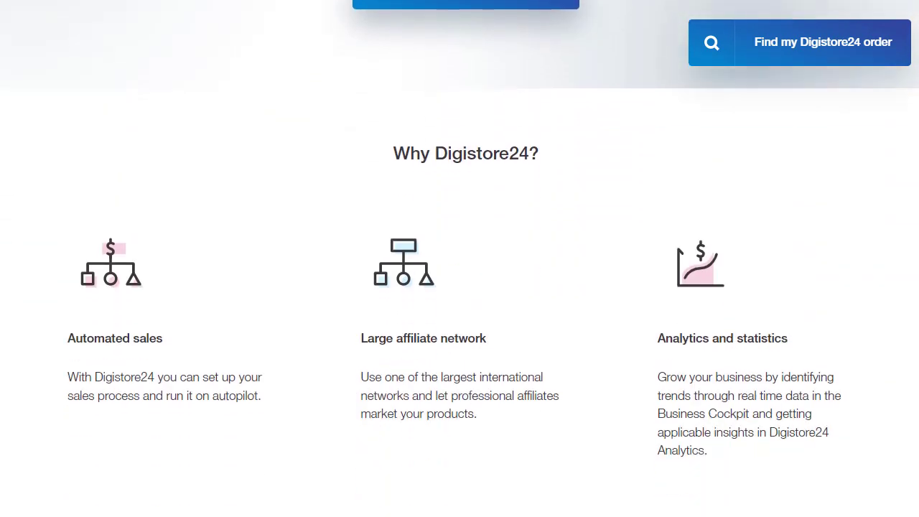
{"action": "scroll", "coordinate": [459, 258], "scroll_direction": "down", "scroll_amount": 3}
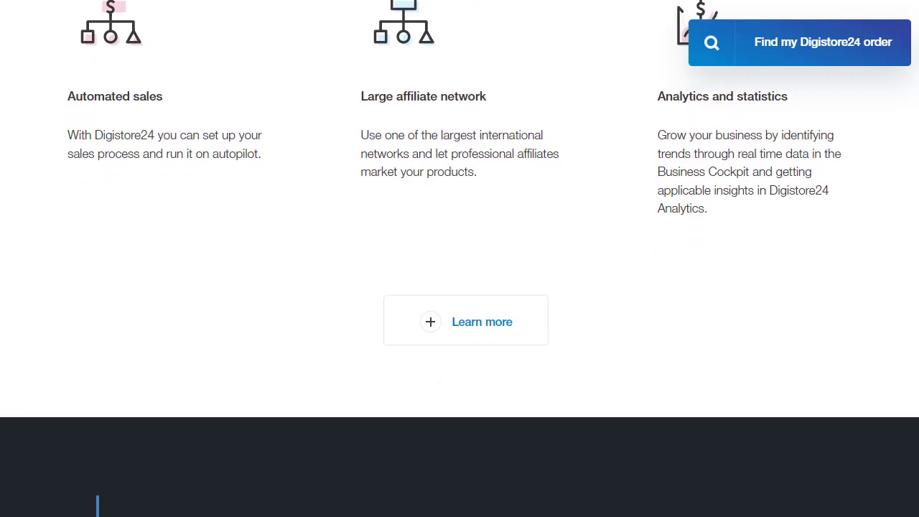
{"action": "scroll", "coordinate": [459, 259], "scroll_direction": "down", "scroll_amount": 3}
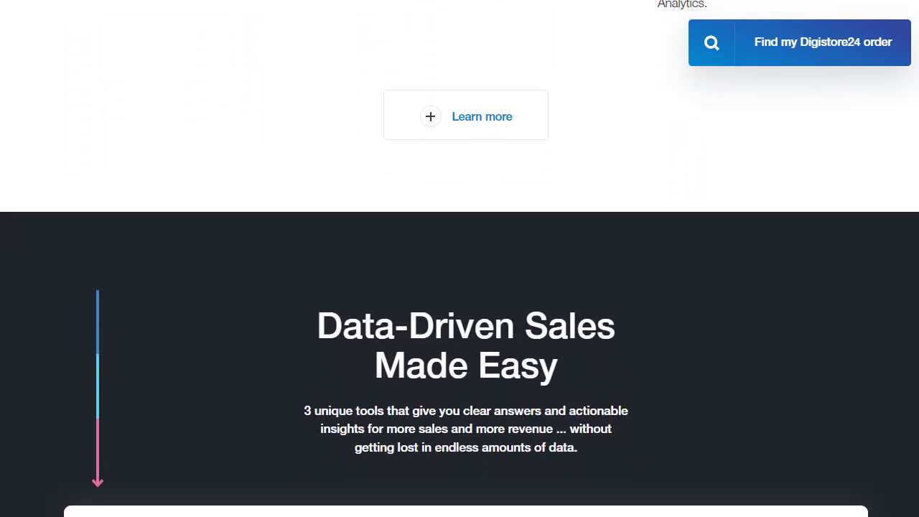
{"action": "scroll", "coordinate": [459, 258], "scroll_direction": "down", "scroll_amount": 3}
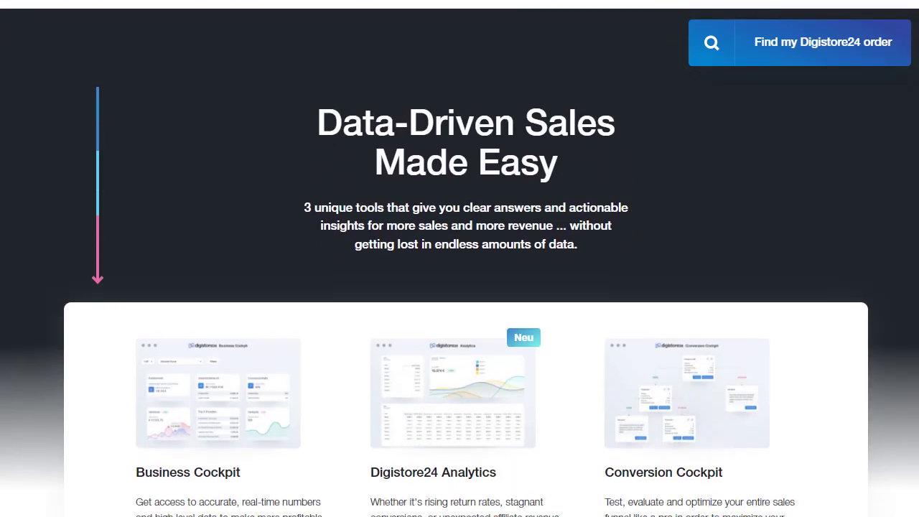
{"action": "scroll", "coordinate": [460, 258], "scroll_direction": "down", "scroll_amount": 3}
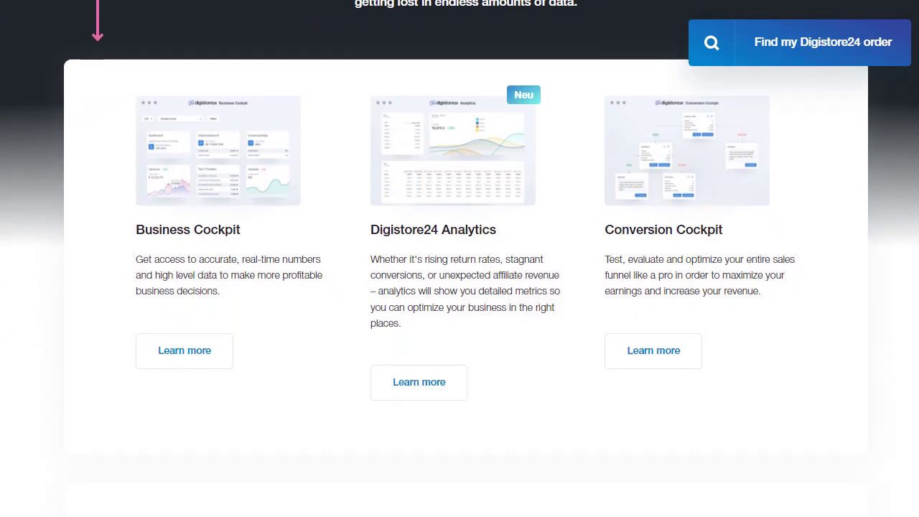
{"action": "scroll", "coordinate": [459, 258], "scroll_direction": "down", "scroll_amount": 1}
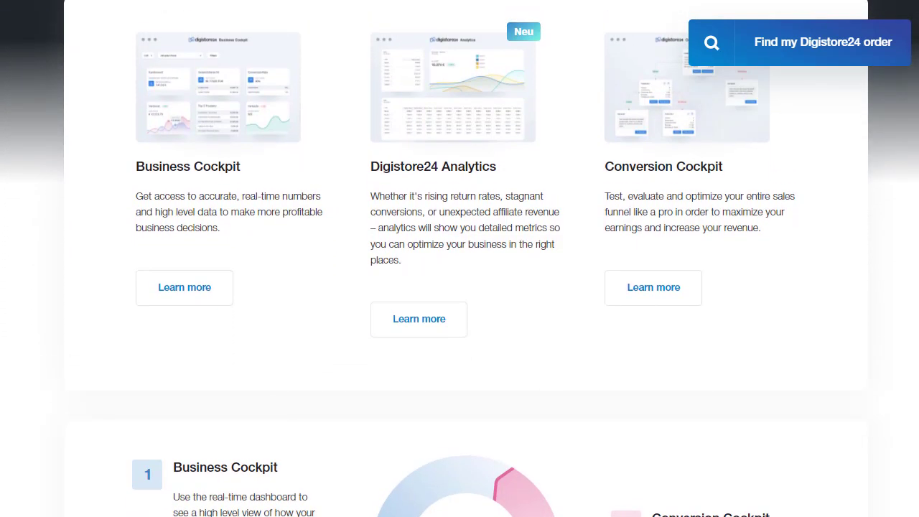
{"action": "scroll", "coordinate": [459, 258], "scroll_direction": "up", "scroll_amount": 20}
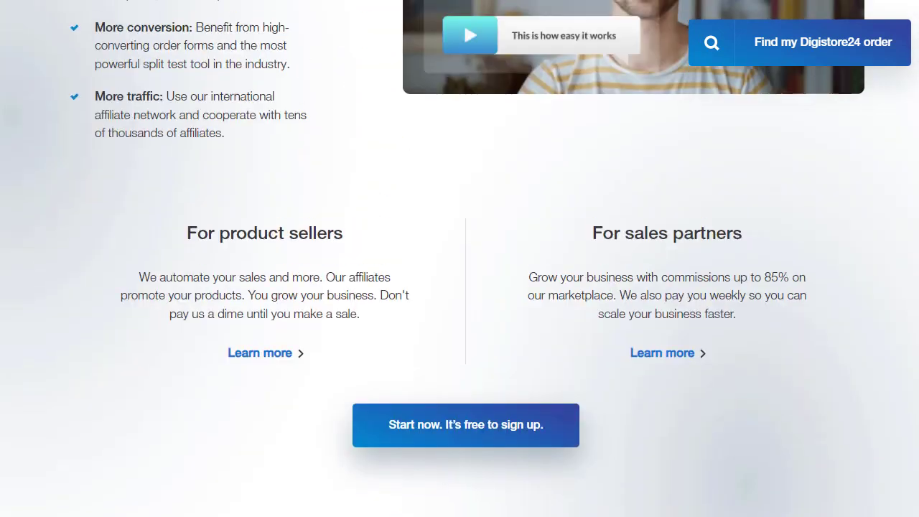
{"action": "scroll", "coordinate": [459, 258], "scroll_direction": "up", "scroll_amount": 12}
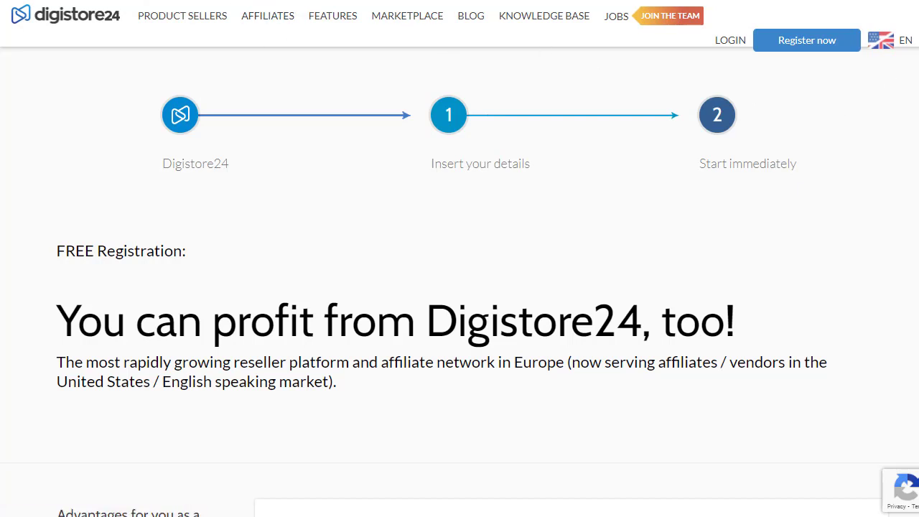
Choose affiliate as the sign-up type in the free registration form
{"action": "scroll", "coordinate": [459, 258], "scroll_direction": "down", "scroll_amount": 5}
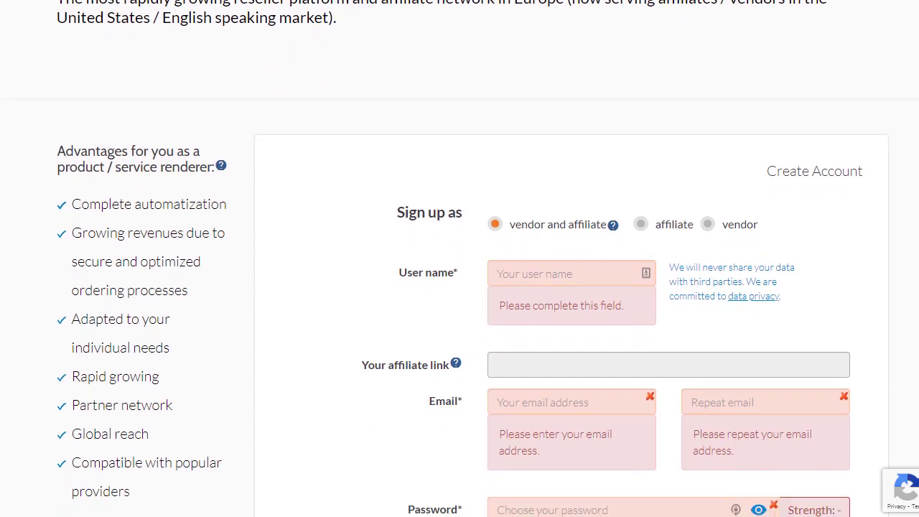
{"action": "scroll", "coordinate": [459, 258], "scroll_direction": "down", "scroll_amount": 2}
{"action": "mouse_move", "coordinate": [614, 138]}
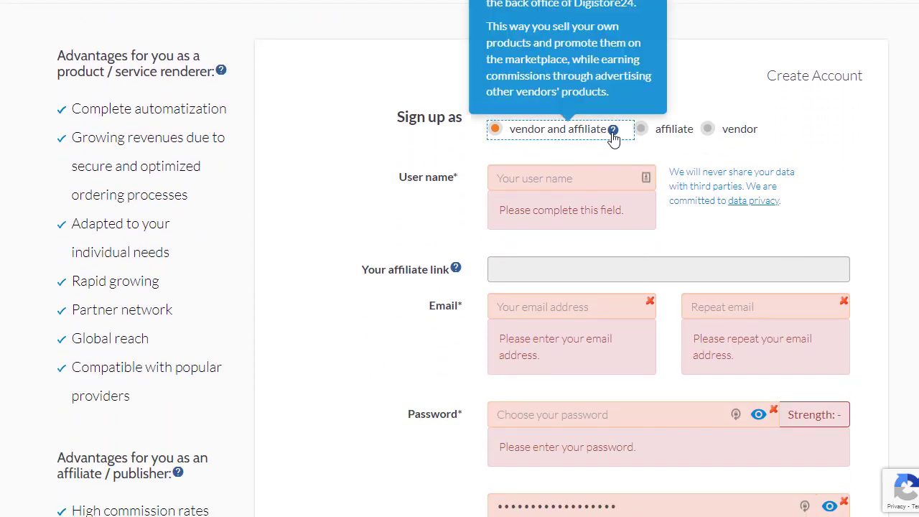
{"action": "left_click", "coordinate": [640, 130]}
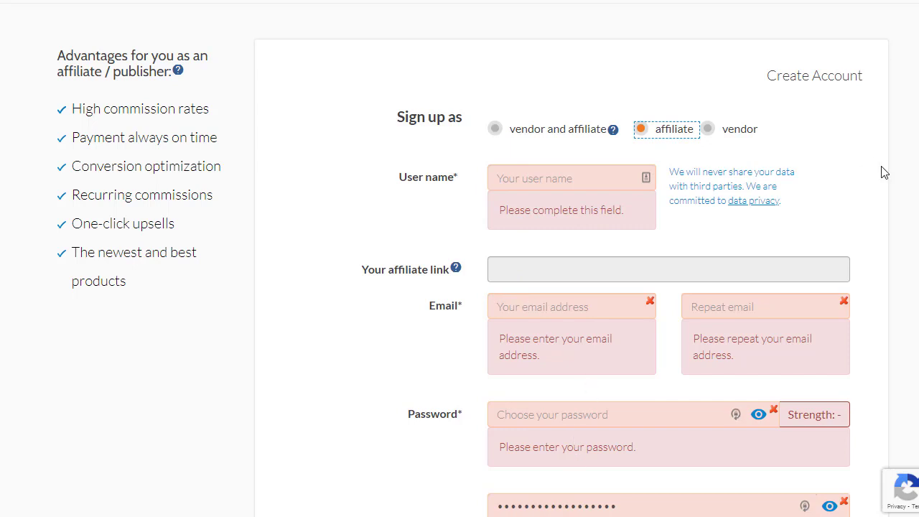
Accept the B2B contract and privacy policy at the end of the registration form
{"action": "scroll", "coordinate": [460, 258], "scroll_direction": "down", "scroll_amount": 7}
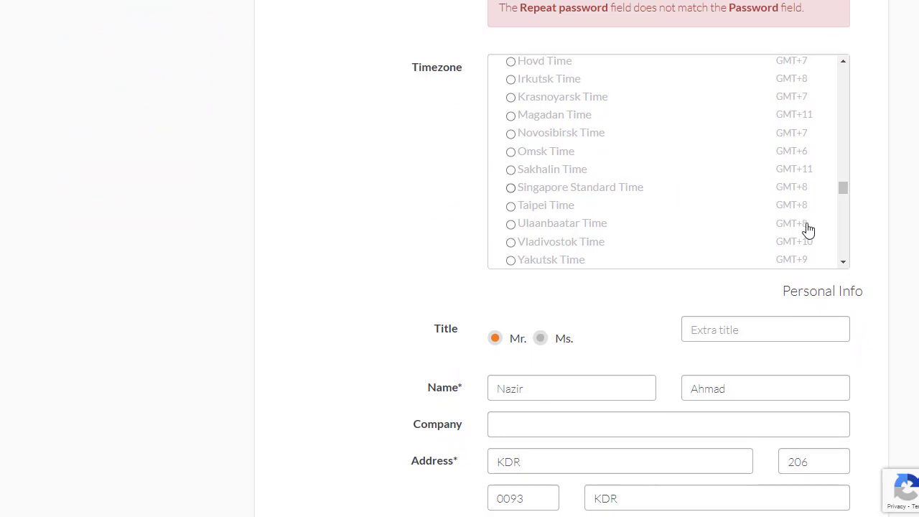
{"action": "scroll", "coordinate": [459, 259], "scroll_direction": "down", "scroll_amount": 5}
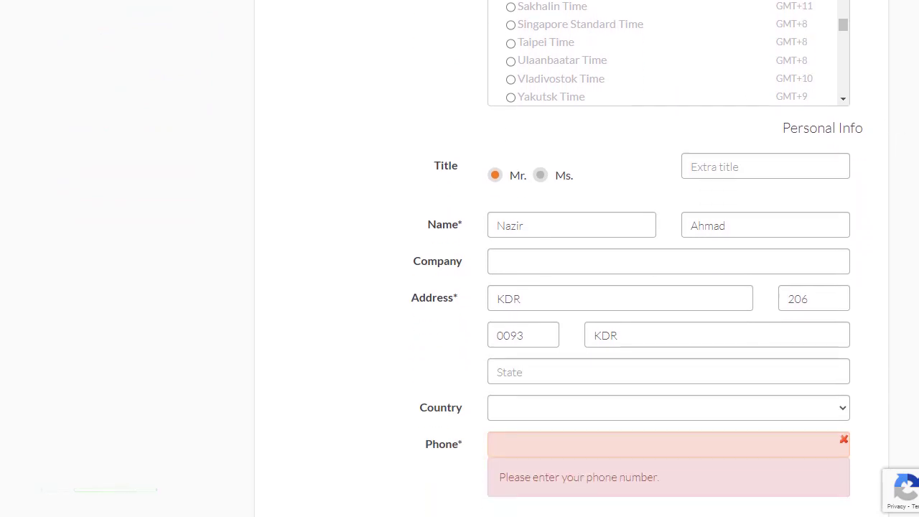
{"action": "scroll", "coordinate": [459, 258], "scroll_direction": "down", "scroll_amount": 2}
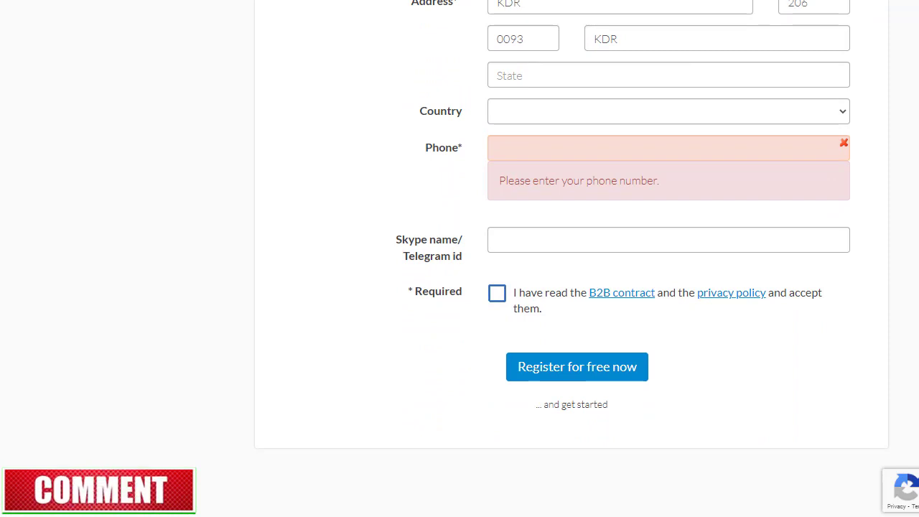
{"action": "left_click", "coordinate": [497, 293]}
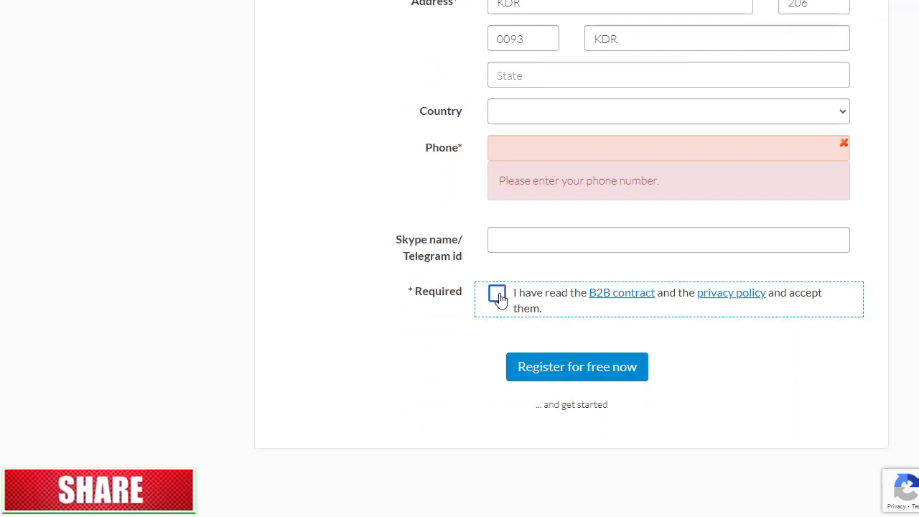
{"action": "left_click", "coordinate": [498, 294]}
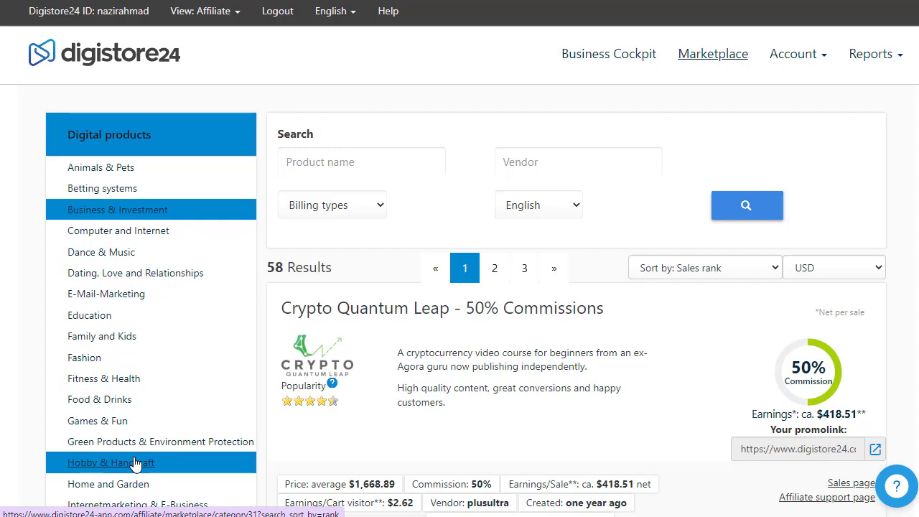
Examine the marketplace's digital product categories and the first offer listed under Business & Investment
{"action": "scroll", "coordinate": [136, 463], "scroll_direction": "down", "scroll_amount": 3}
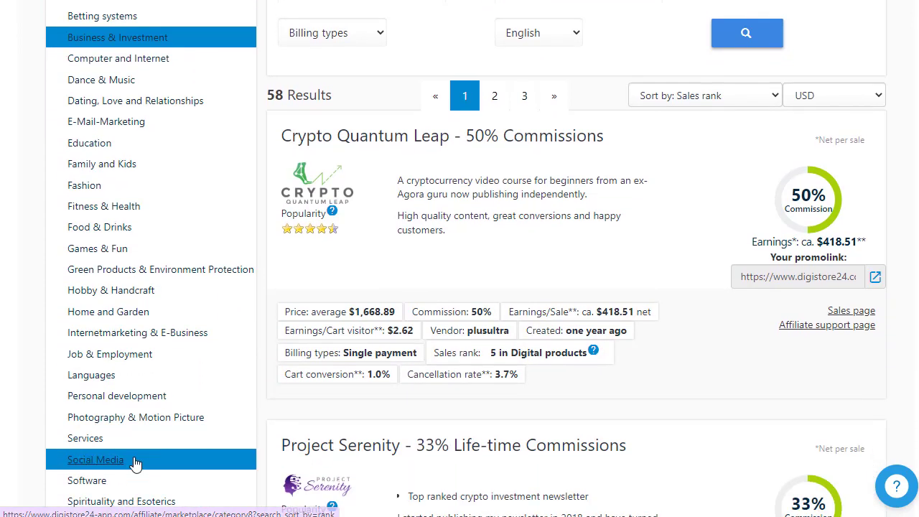
{"action": "scroll", "coordinate": [136, 463], "scroll_direction": "down", "scroll_amount": 1}
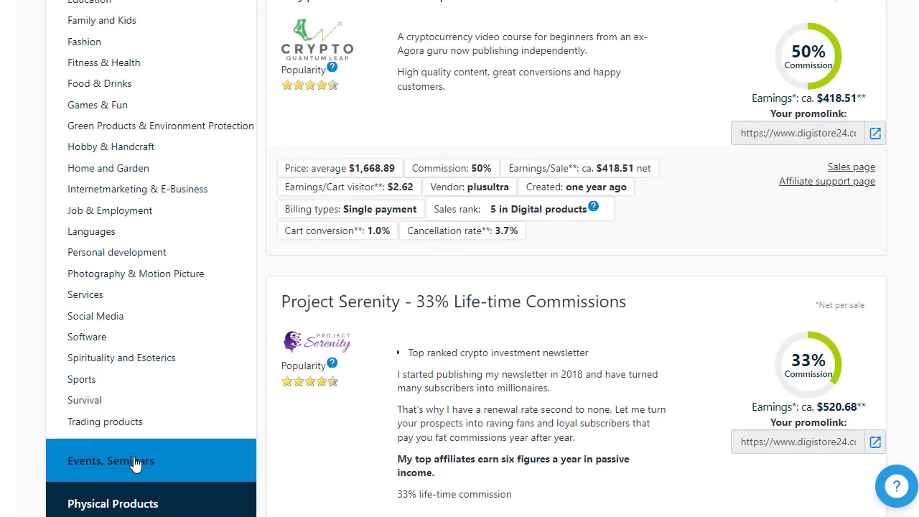
{"action": "scroll", "coordinate": [136, 463], "scroll_direction": "up", "scroll_amount": 3}
{"action": "scroll", "coordinate": [136, 463], "scroll_direction": "up", "scroll_amount": 2}
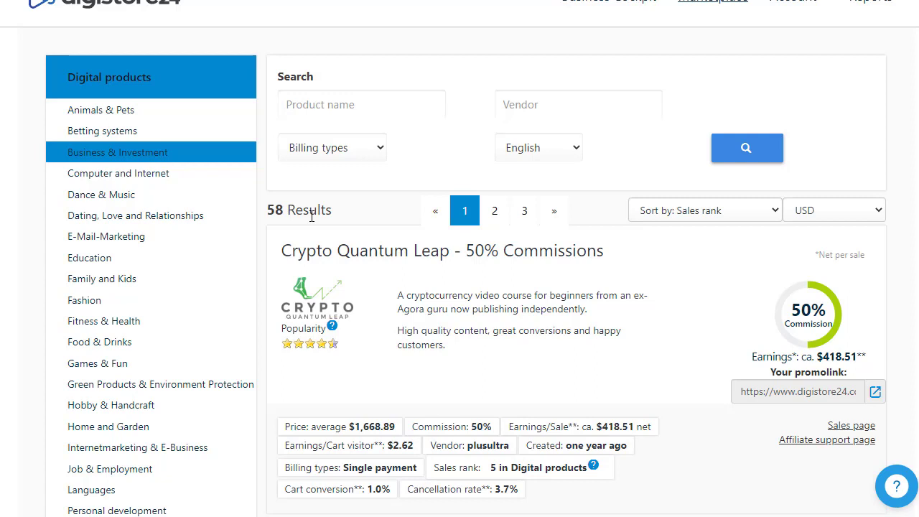
{"action": "scroll", "coordinate": [312, 216], "scroll_direction": "down", "scroll_amount": 1}
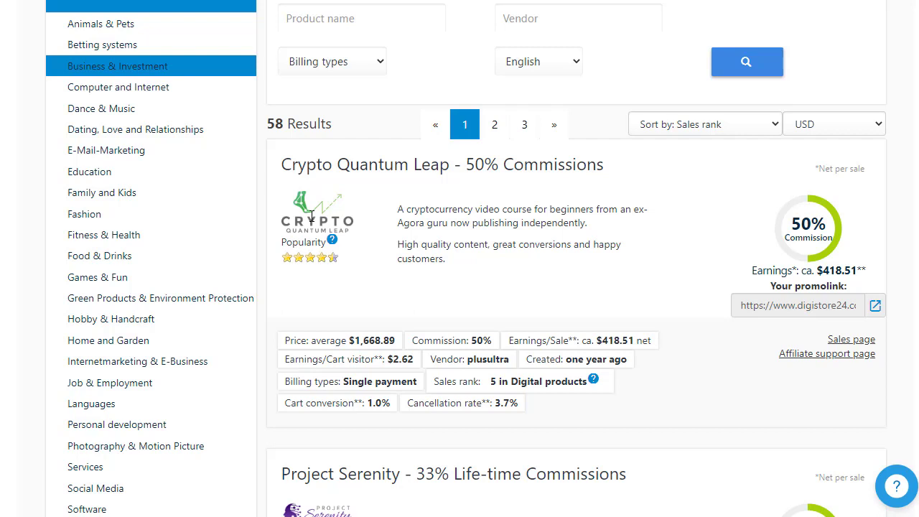
{"action": "scroll", "coordinate": [312, 217], "scroll_direction": "down", "scroll_amount": 2}
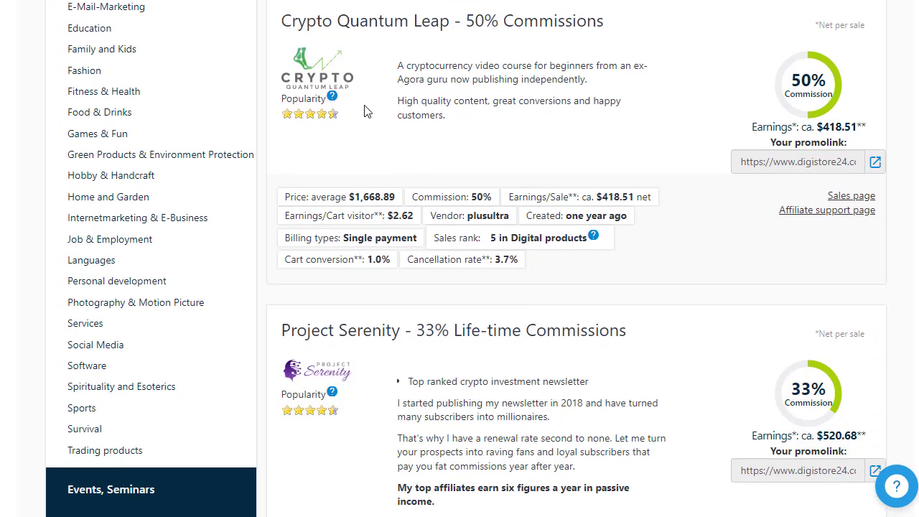
Examine the Project Serenity offer's earnings, promolink and cancellation rate, highlighting the cancellation rate
{"action": "scroll", "coordinate": [379, 115], "scroll_direction": "down", "scroll_amount": 3}
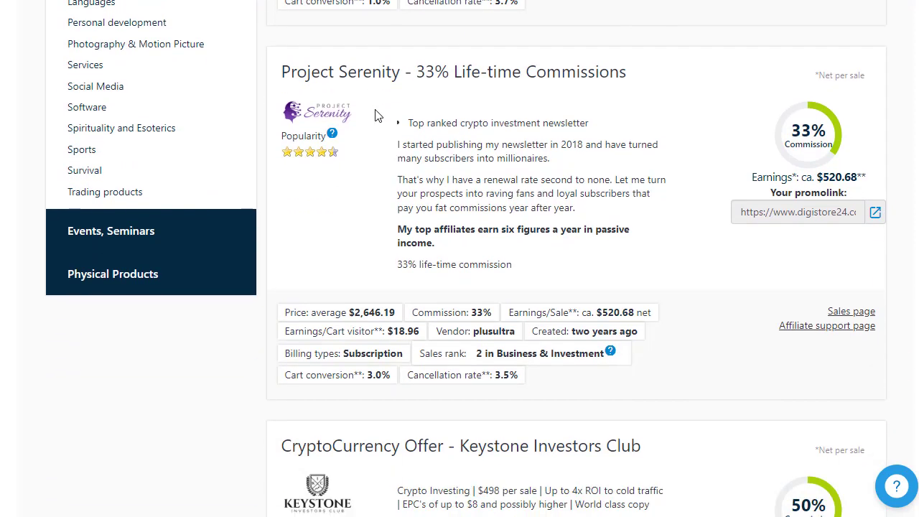
{"action": "scroll", "coordinate": [370, 79], "scroll_direction": "down", "scroll_amount": 1}
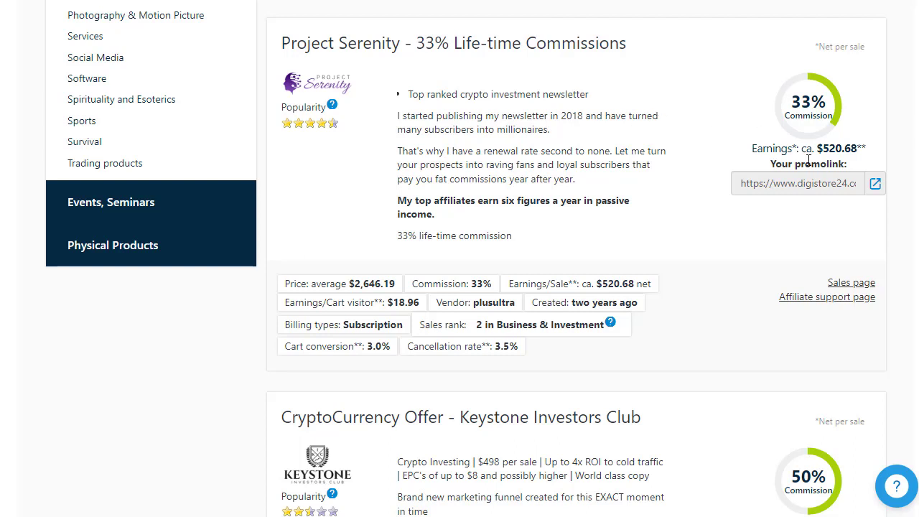
{"action": "left_click_drag", "start_coordinate": [857, 149], "coordinate": [810, 165]}
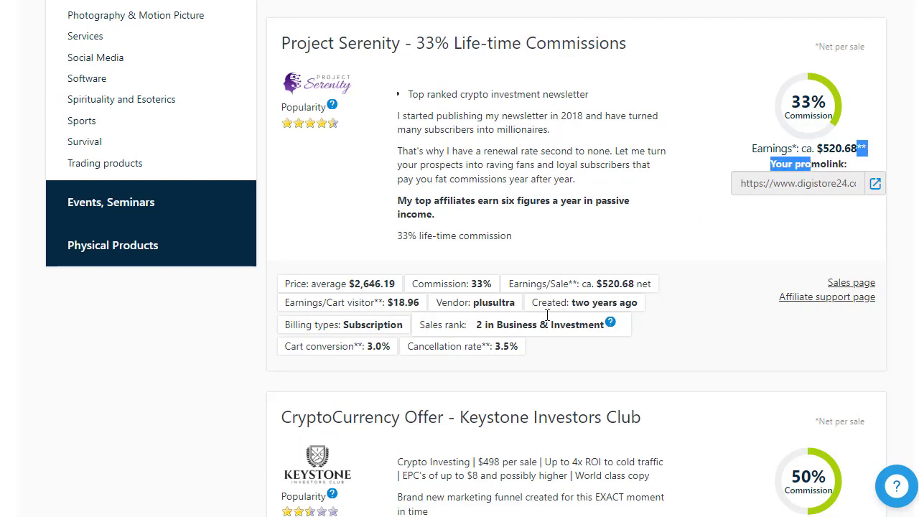
{"action": "left_click", "coordinate": [505, 349]}
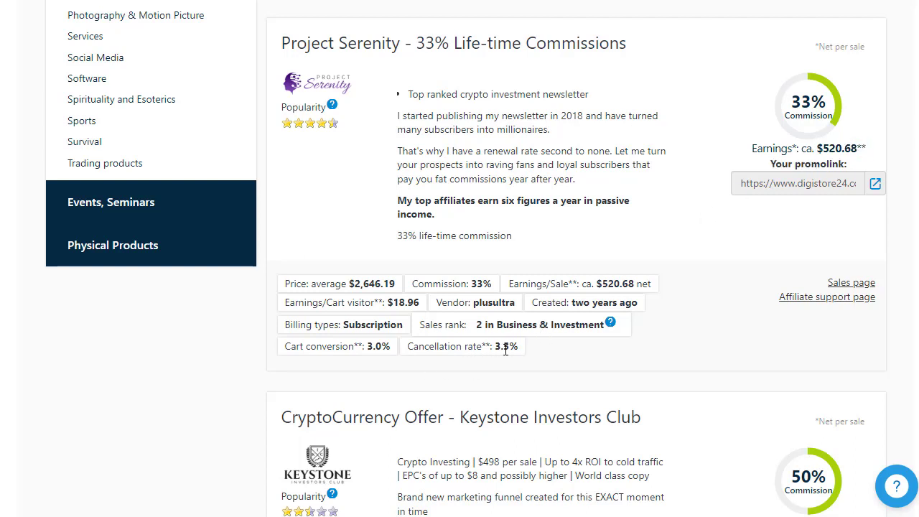
{"action": "left_click_drag", "start_coordinate": [518, 349], "coordinate": [407, 359]}
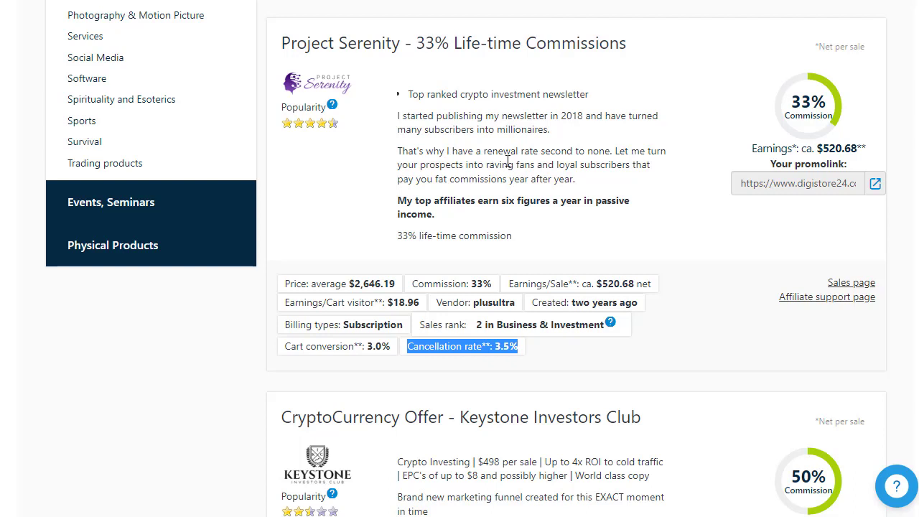
{"action": "left_click", "coordinate": [673, 203]}
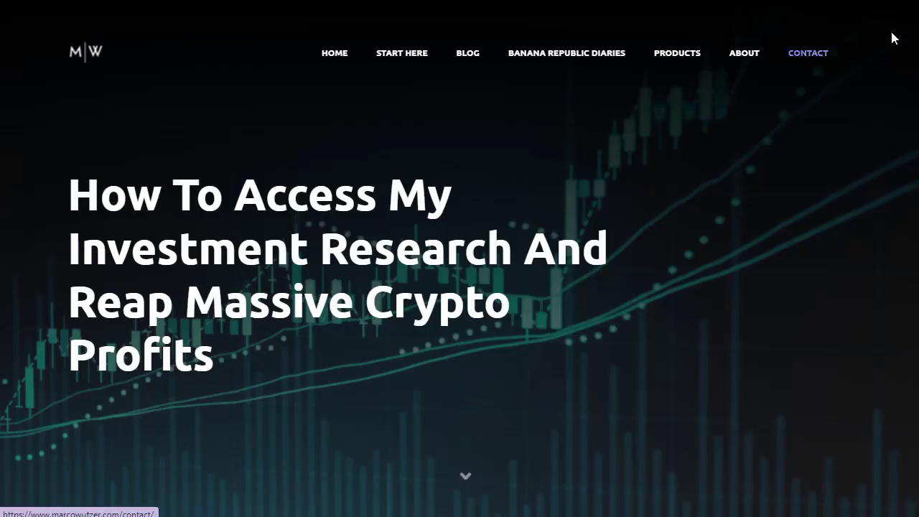
Read the Project Serenity sales page through to the instant access link in its closing postscript
{"action": "scroll", "coordinate": [460, 259], "scroll_direction": "down", "scroll_amount": 3}
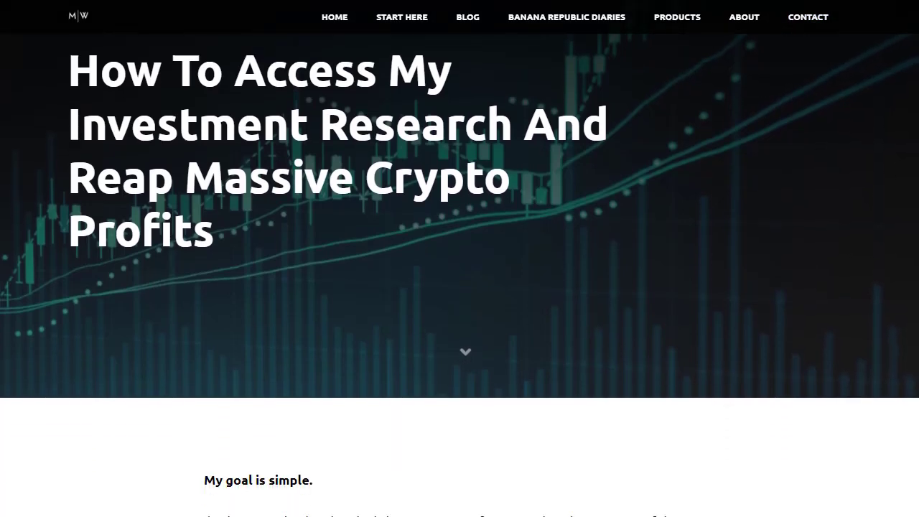
{"action": "scroll", "coordinate": [460, 259], "scroll_direction": "down", "scroll_amount": 6}
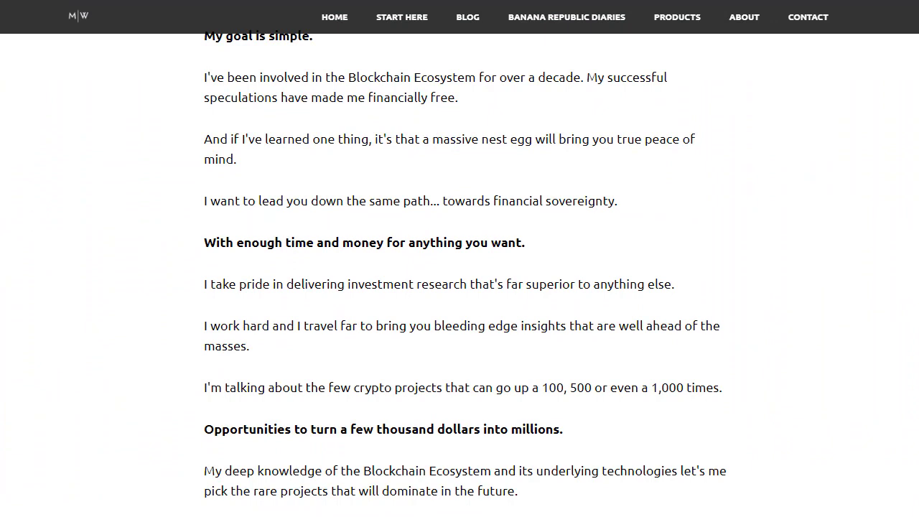
{"action": "scroll", "coordinate": [459, 259], "scroll_direction": "down", "scroll_amount": 3}
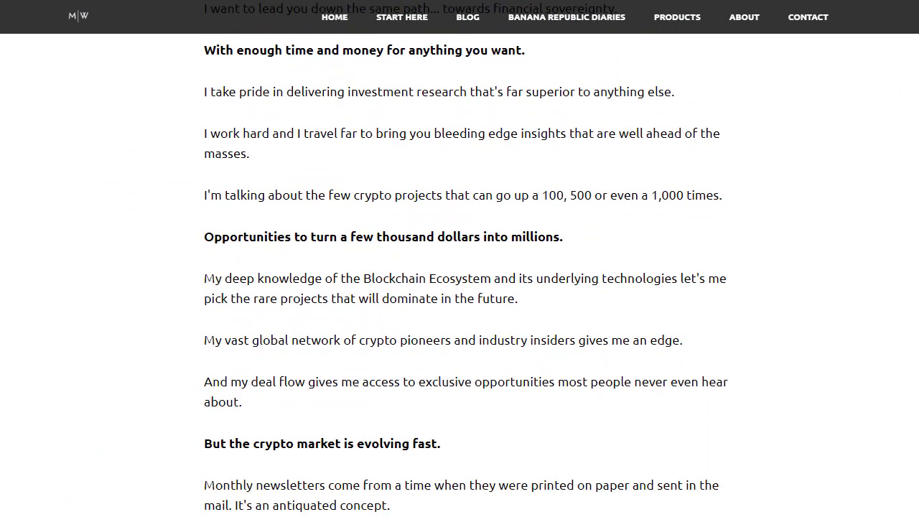
{"action": "scroll", "coordinate": [459, 258], "scroll_direction": "down", "scroll_amount": 6}
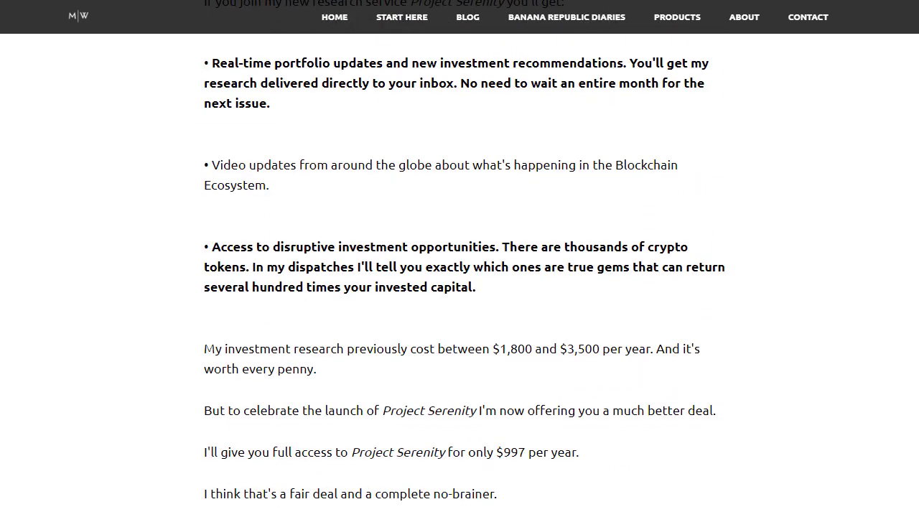
{"action": "scroll", "coordinate": [516, 244], "scroll_direction": "down", "scroll_amount": 1}
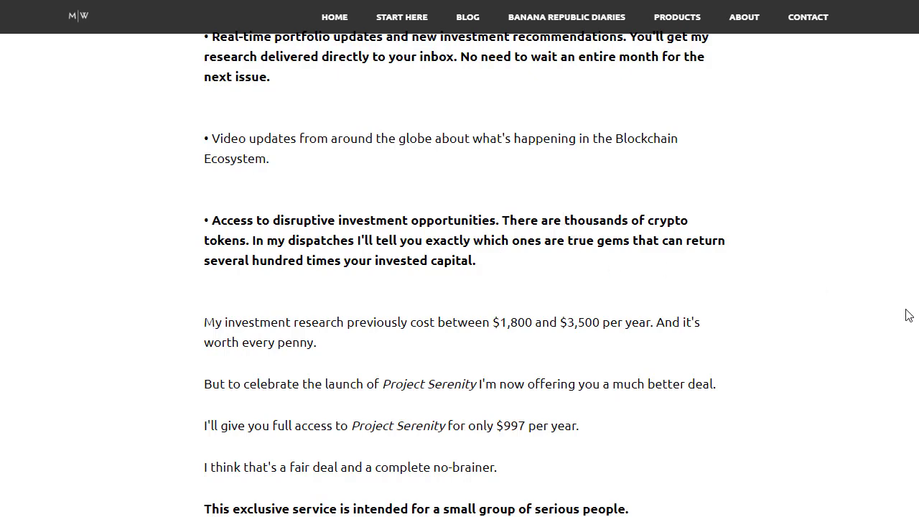
{"action": "scroll", "coordinate": [459, 258], "scroll_direction": "down", "scroll_amount": 7}
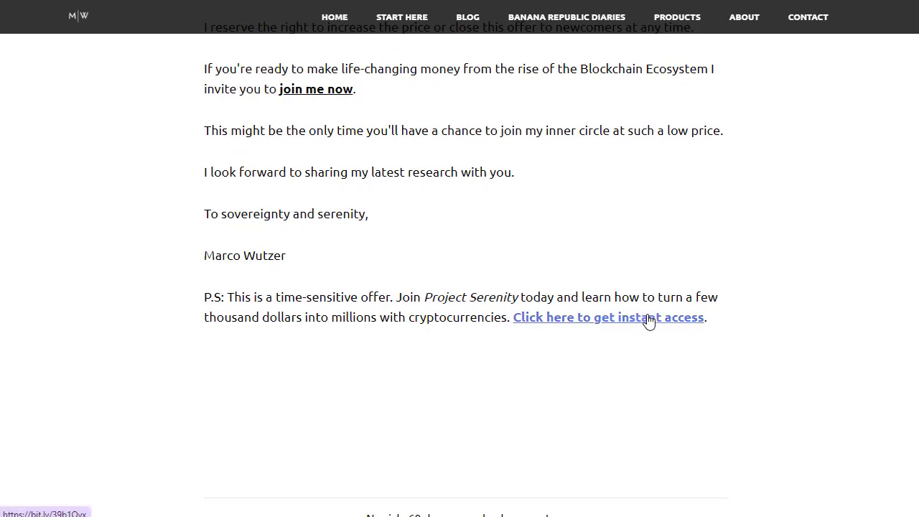
Examine the Project Serenity affiliate resource page, covering its commission terms, traffic tips and affiliate link section
{"action": "key", "text": "Home"}
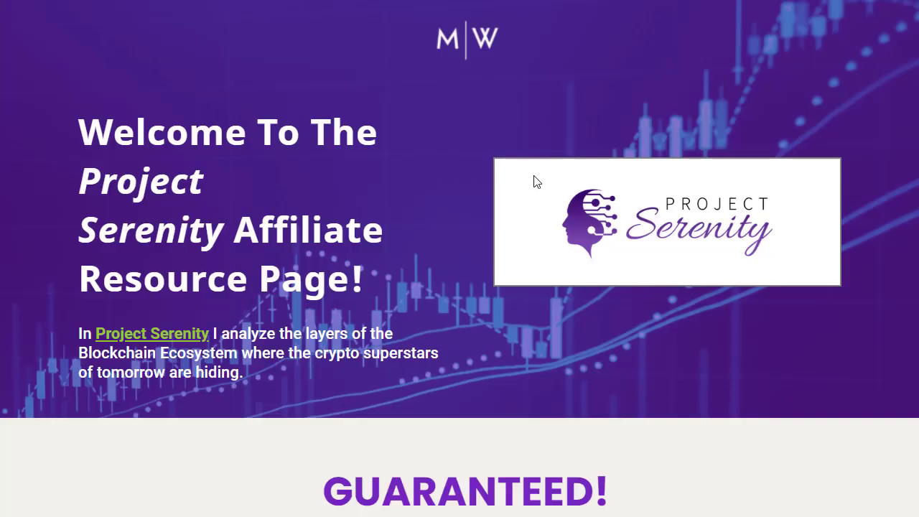
{"action": "scroll", "coordinate": [459, 258], "scroll_direction": "down", "scroll_amount": 10}
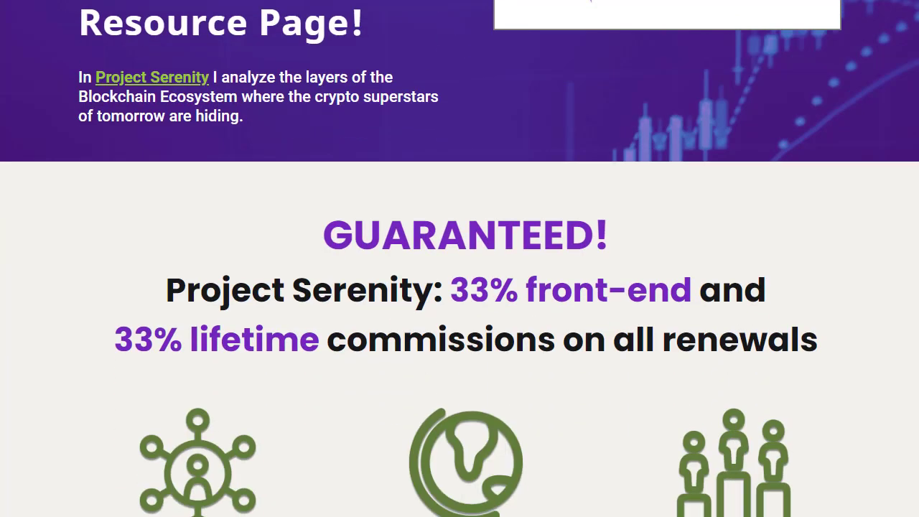
{"action": "scroll", "coordinate": [459, 258], "scroll_direction": "down", "scroll_amount": 4}
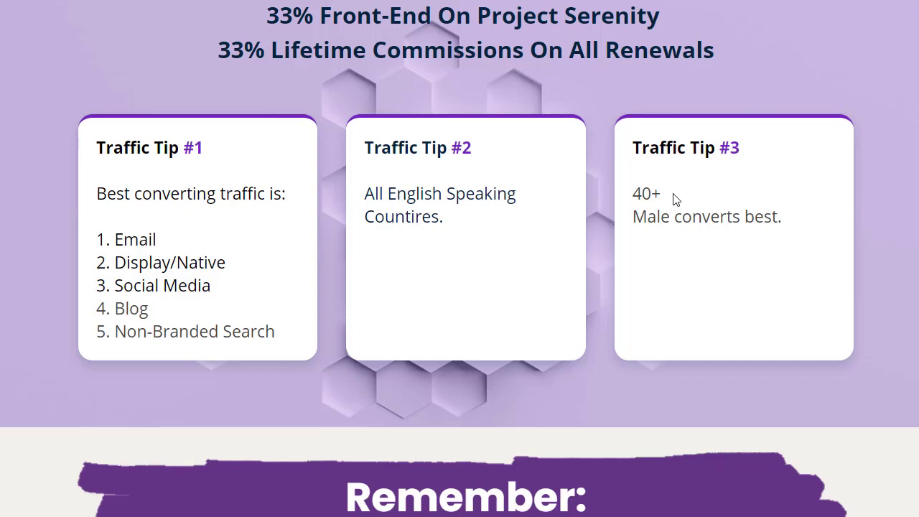
{"action": "scroll", "coordinate": [673, 199], "scroll_direction": "down", "scroll_amount": 8}
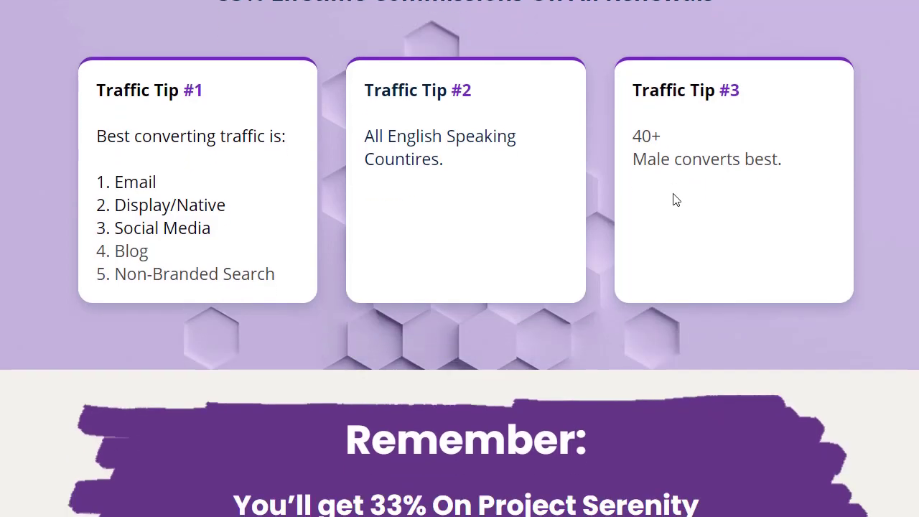
{"action": "scroll", "coordinate": [673, 199], "scroll_direction": "down", "scroll_amount": 3}
{"action": "scroll", "coordinate": [673, 198], "scroll_direction": "up", "scroll_amount": 10}
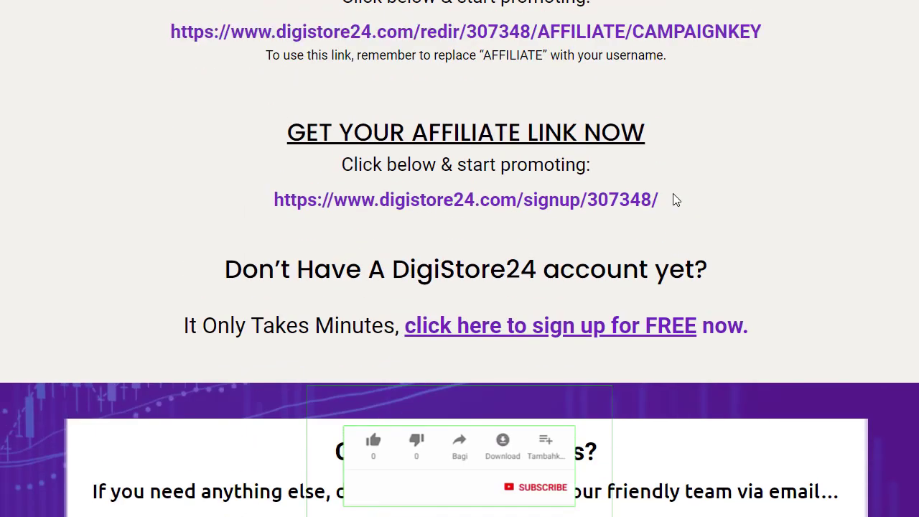
{"action": "scroll", "coordinate": [673, 199], "scroll_direction": "up", "scroll_amount": 15}
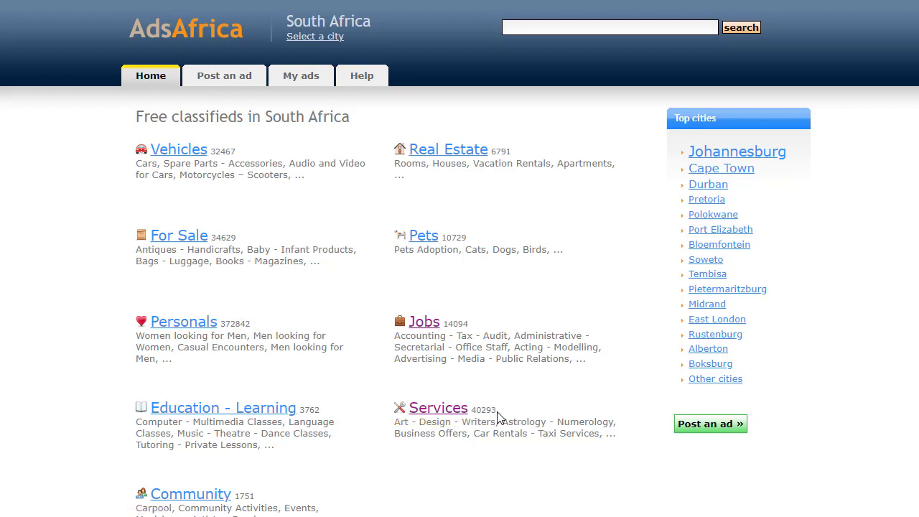
Examine the classified categories and the recent ads on the AdsAfrica home page for South Africa
{"action": "scroll", "coordinate": [500, 417], "scroll_direction": "down", "scroll_amount": 3}
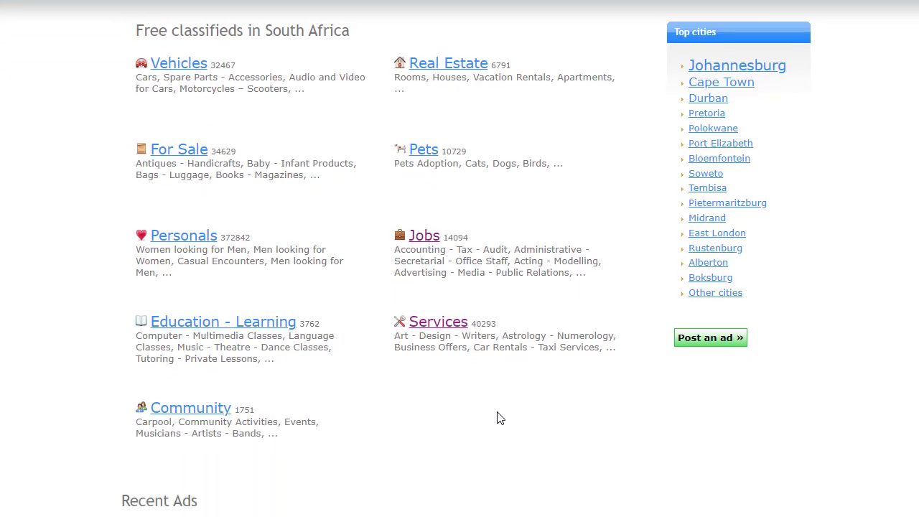
{"action": "scroll", "coordinate": [501, 418], "scroll_direction": "up", "scroll_amount": 1}
{"action": "scroll", "coordinate": [500, 418], "scroll_direction": "down", "scroll_amount": 4}
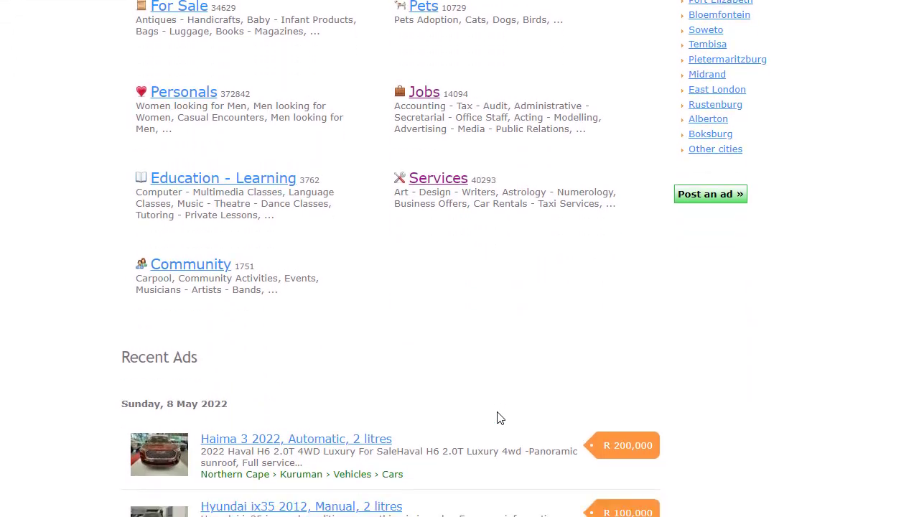
{"action": "scroll", "coordinate": [500, 418], "scroll_direction": "down", "scroll_amount": 4}
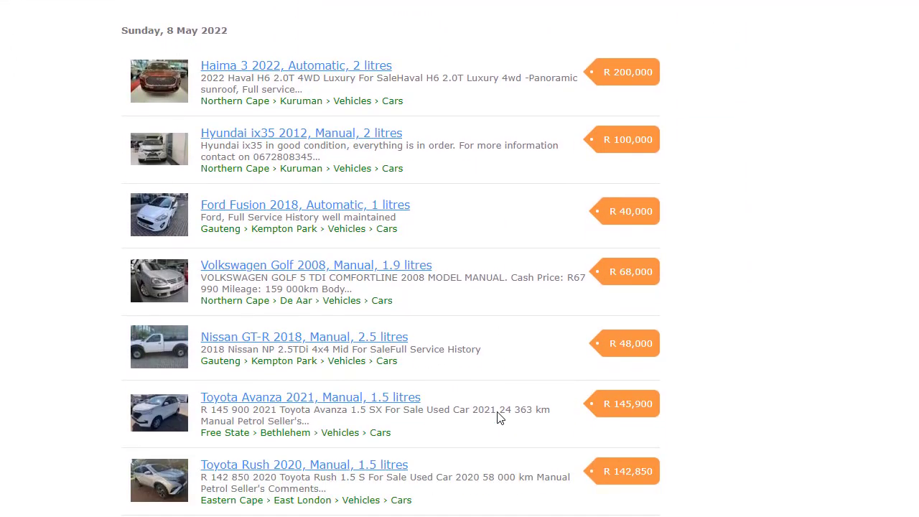
{"action": "scroll", "coordinate": [500, 417], "scroll_direction": "down", "scroll_amount": 9}
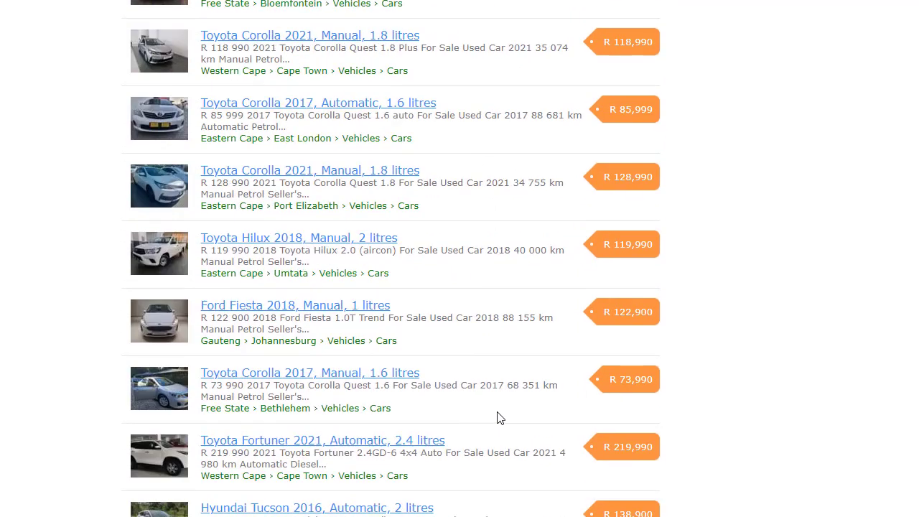
{"action": "scroll", "coordinate": [500, 417], "scroll_direction": "down", "scroll_amount": 9}
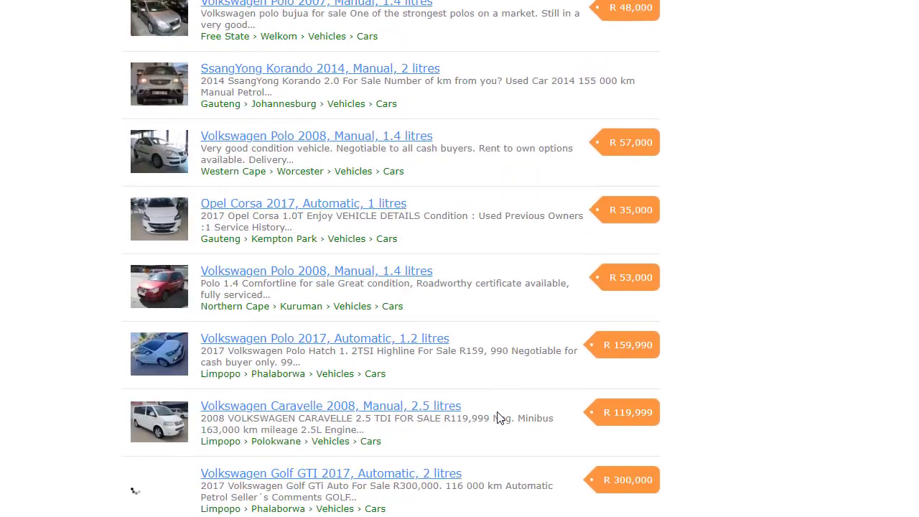
{"action": "scroll", "coordinate": [500, 417], "scroll_direction": "down", "scroll_amount": 4}
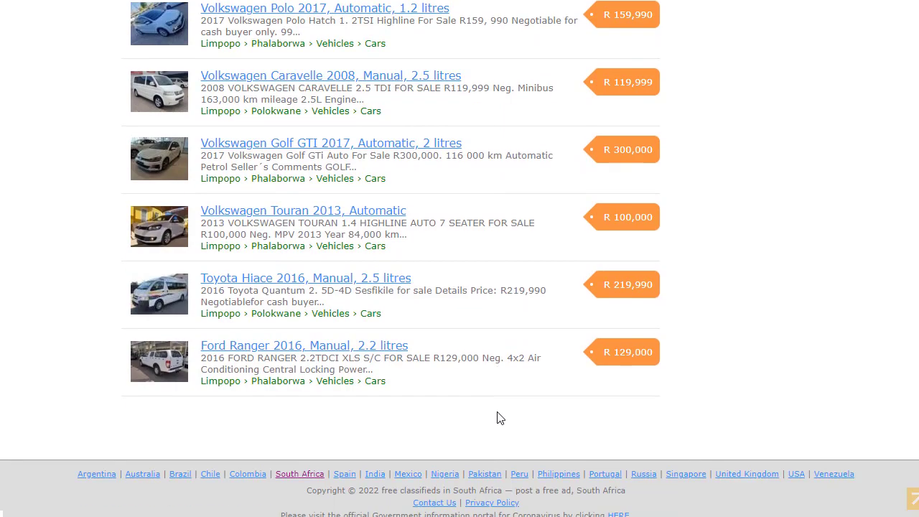
{"action": "scroll", "coordinate": [500, 417], "scroll_direction": "up", "scroll_amount": 3}
{"action": "scroll", "coordinate": [501, 418], "scroll_direction": "up", "scroll_amount": 19}
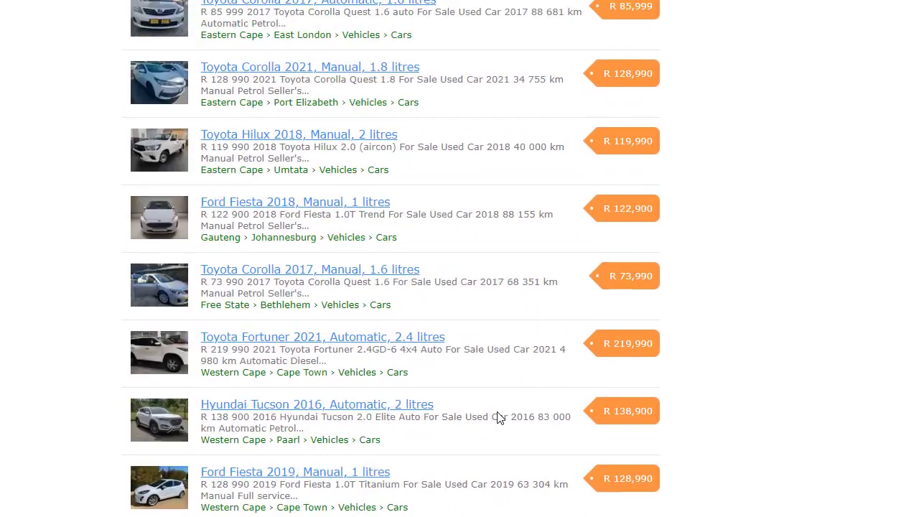
{"action": "scroll", "coordinate": [500, 417], "scroll_direction": "up", "scroll_amount": 9}
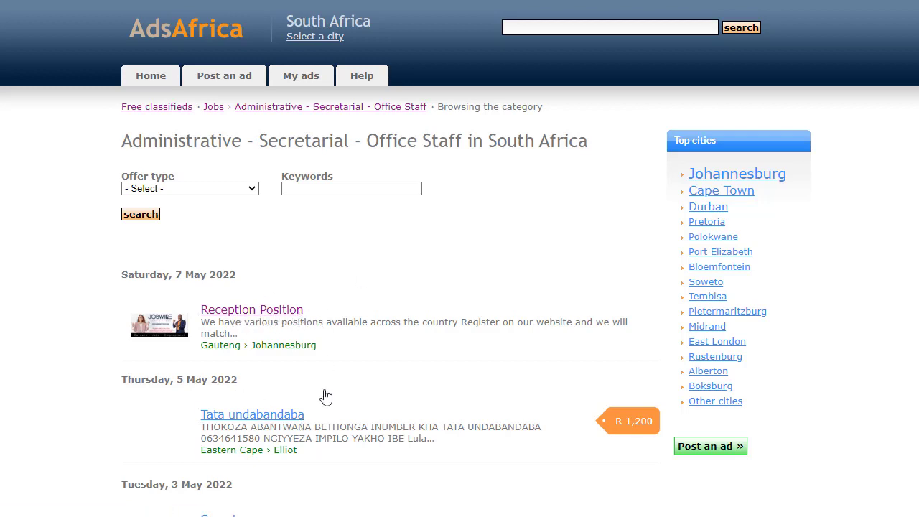
Browse the job ads in the Administrative - Secretarial - Office Staff category for South Africa
{"action": "scroll", "coordinate": [390, 258], "scroll_direction": "down", "scroll_amount": 10}
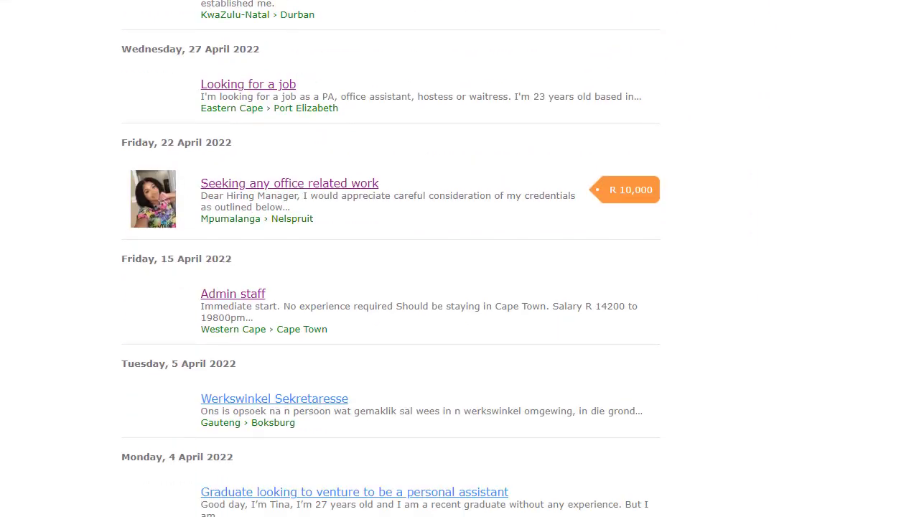
{"action": "scroll", "coordinate": [390, 258], "scroll_direction": "down", "scroll_amount": 6}
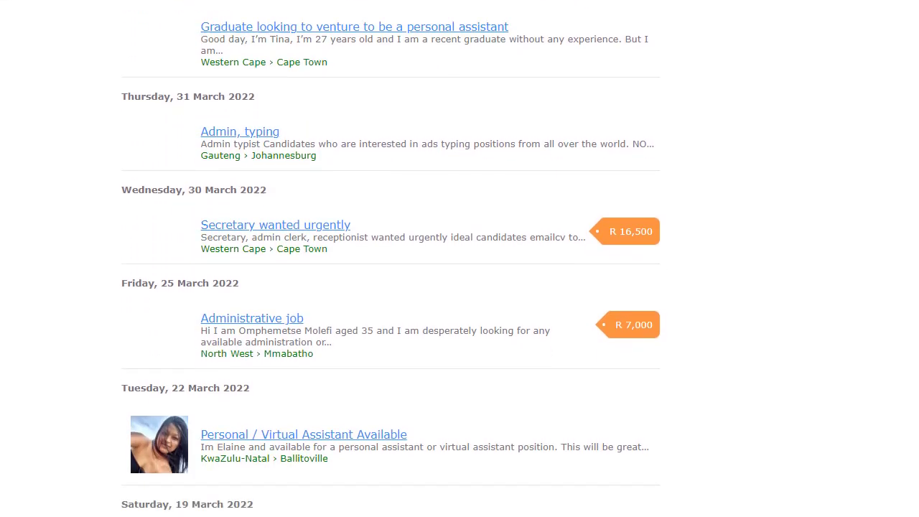
{"action": "scroll", "coordinate": [390, 258], "scroll_direction": "down", "scroll_amount": 4}
{"action": "key", "text": "Home"}
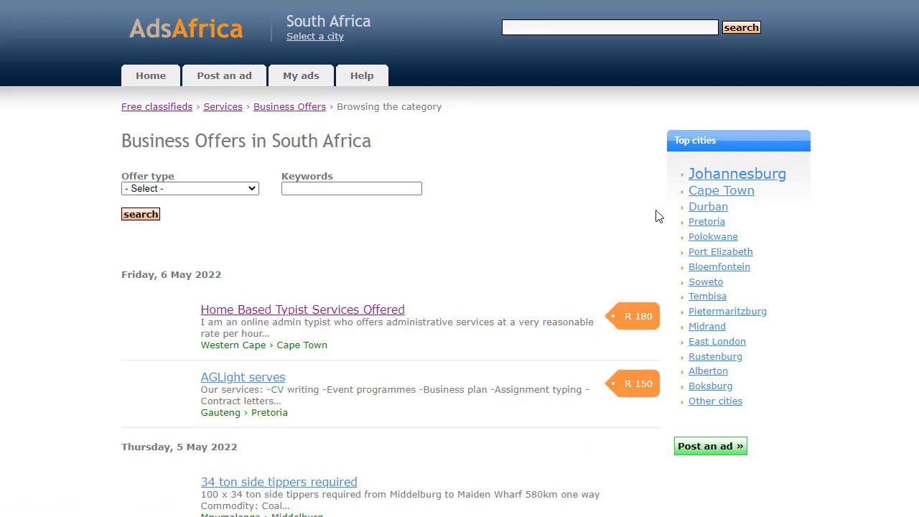
Browse the ads in the Business Offers category under Services for South Africa
{"action": "scroll", "coordinate": [459, 258], "scroll_direction": "down", "scroll_amount": 4}
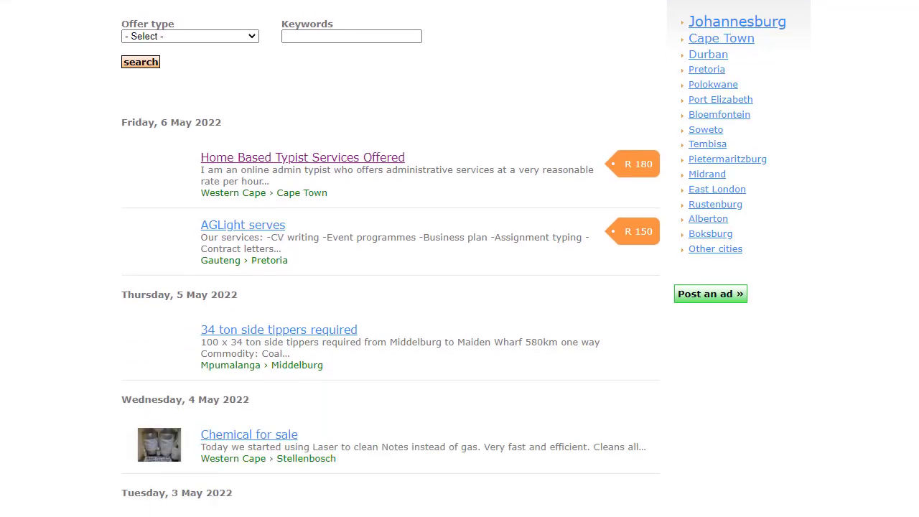
{"action": "scroll", "coordinate": [459, 259], "scroll_direction": "down", "scroll_amount": 4}
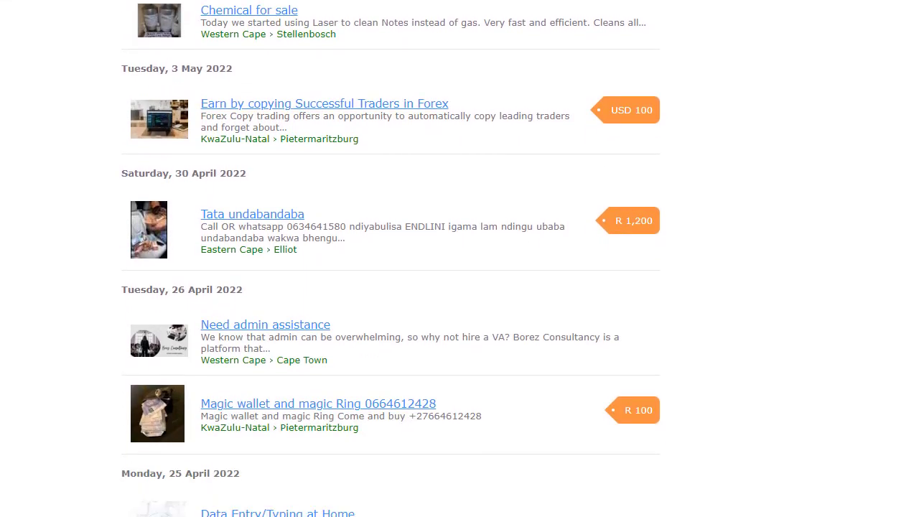
{"action": "scroll", "coordinate": [460, 259], "scroll_direction": "down", "scroll_amount": 5}
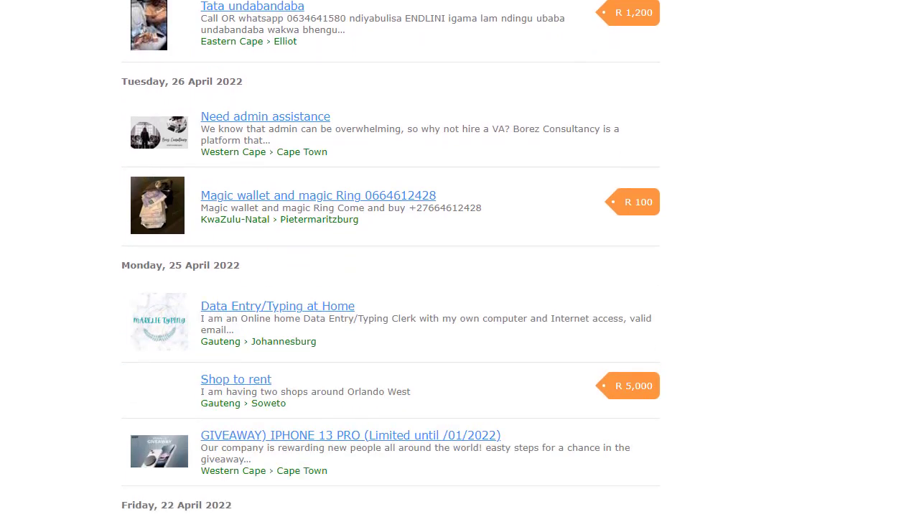
{"action": "scroll", "coordinate": [459, 258], "scroll_direction": "down", "scroll_amount": 5}
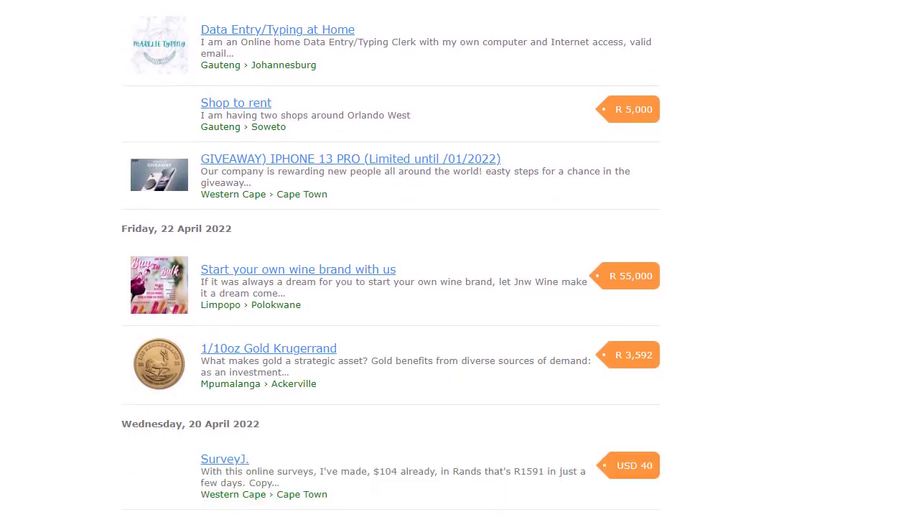
{"action": "scroll", "coordinate": [459, 258], "scroll_direction": "down", "scroll_amount": 3}
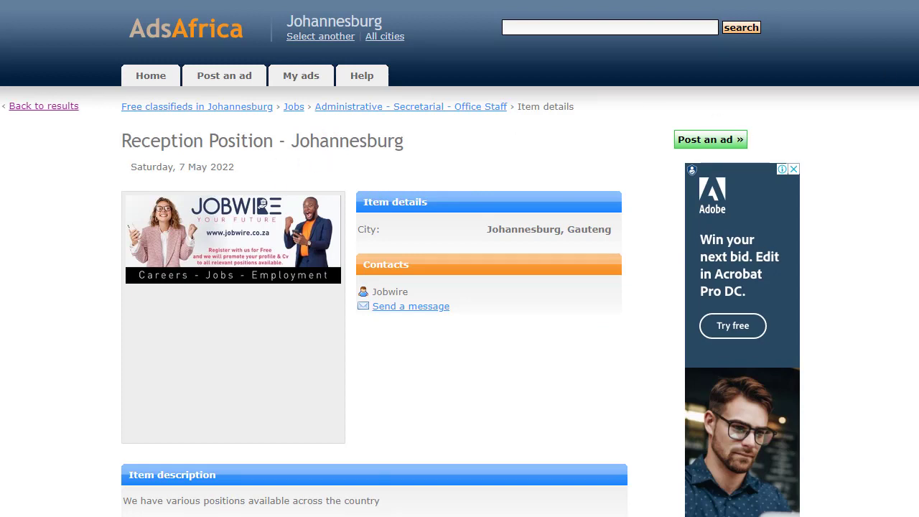
Read the Reception Position ad's item description and highlight the website address jobwire.co.za in it
{"action": "scroll", "coordinate": [460, 287], "scroll_direction": "down", "scroll_amount": 5}
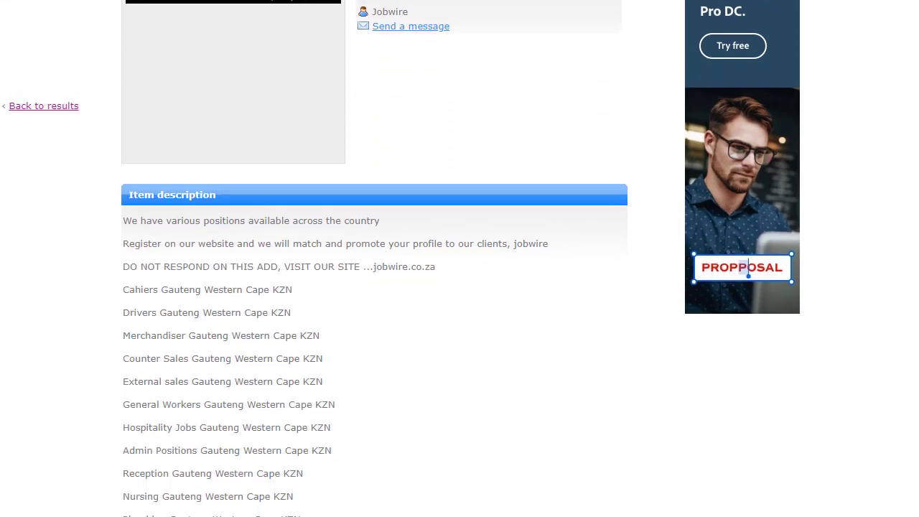
{"action": "scroll", "coordinate": [594, 113], "scroll_direction": "down", "scroll_amount": 2}
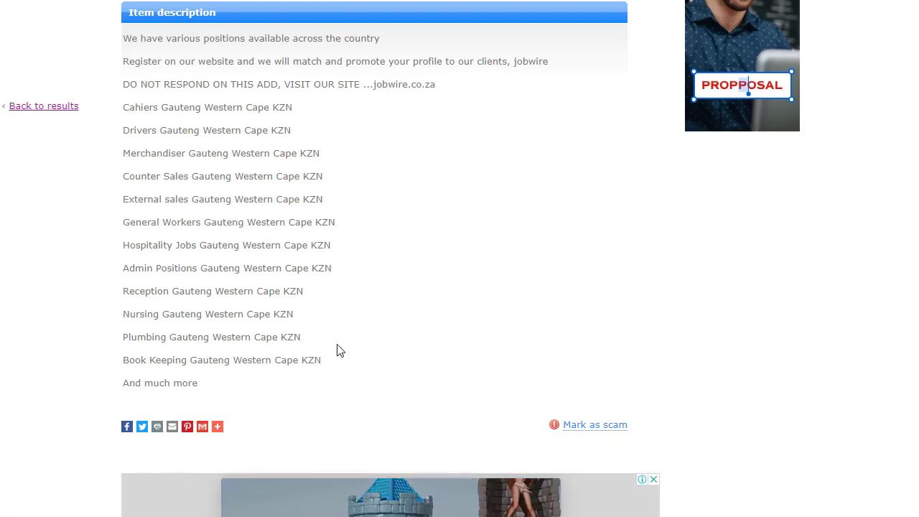
{"action": "left_click_drag", "start_coordinate": [439, 84], "coordinate": [372, 86]}
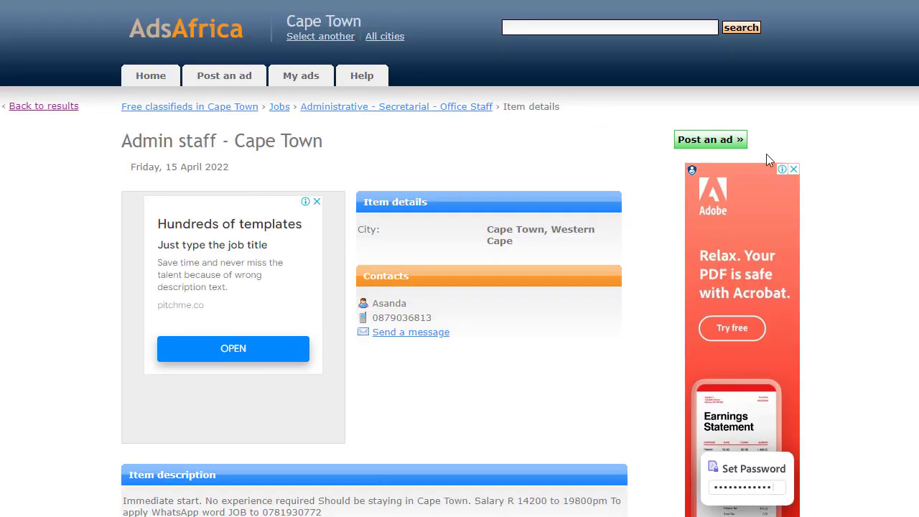
Read the Admin staff ad for Cape Town and highlight the WhatsApp number in its item description
{"action": "scroll", "coordinate": [459, 258], "scroll_direction": "down", "scroll_amount": 4}
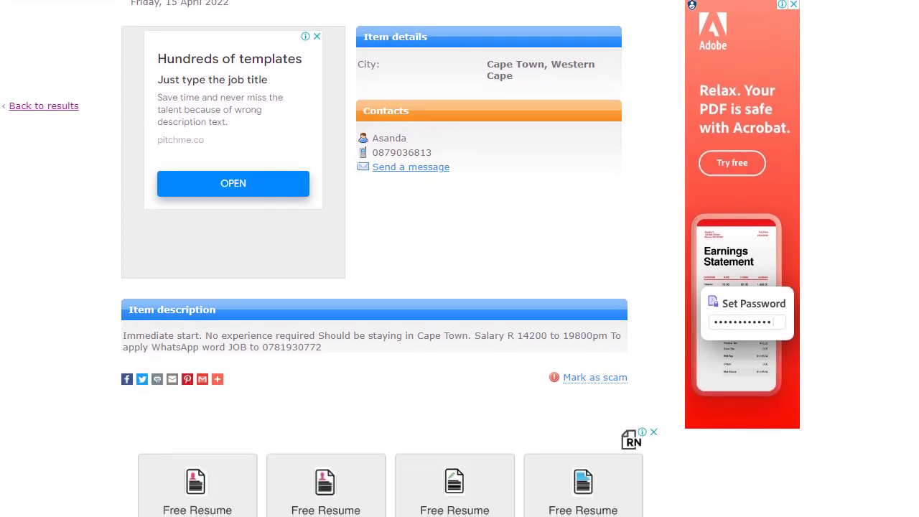
{"action": "scroll", "coordinate": [460, 258], "scroll_direction": "down", "scroll_amount": 1}
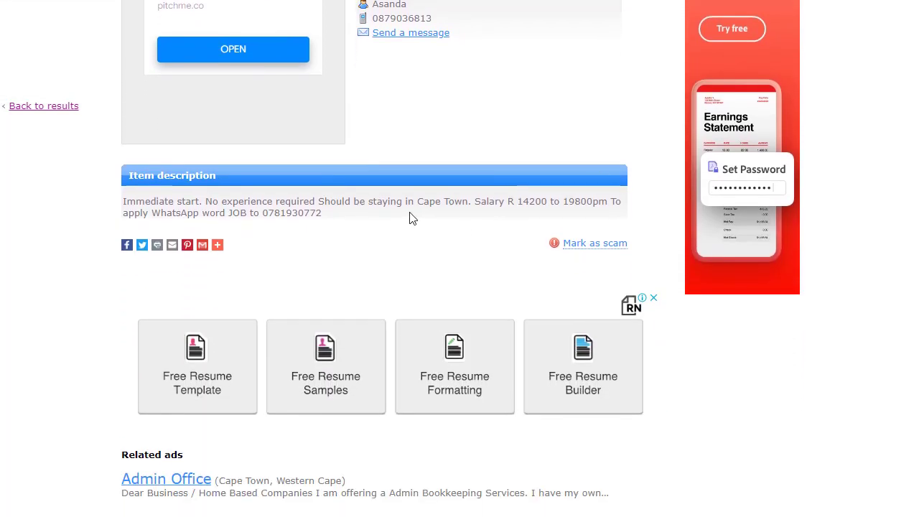
{"action": "left_click_drag", "start_coordinate": [323, 213], "coordinate": [263, 218]}
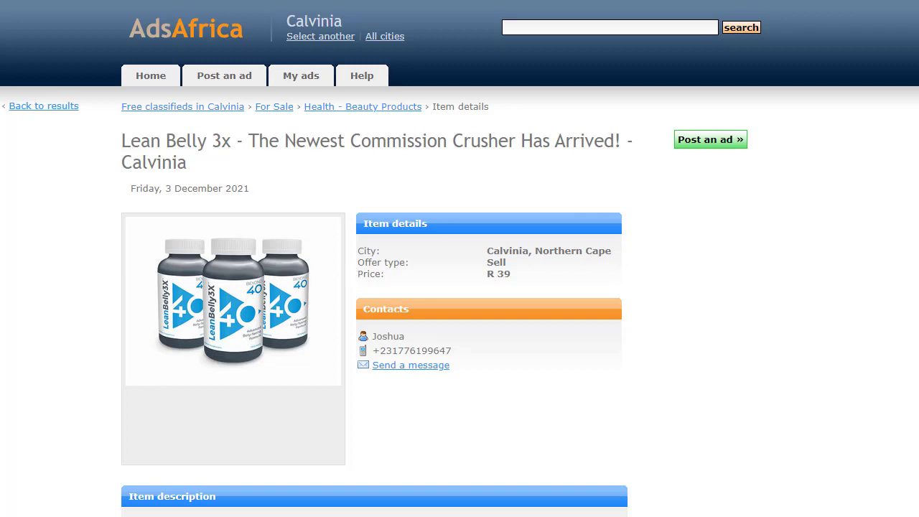
Read the Lean Belly 3x ad's item description and highlight the Digistore24 affiliate link at its end
{"action": "scroll", "coordinate": [638, 129], "scroll_direction": "down", "scroll_amount": 3}
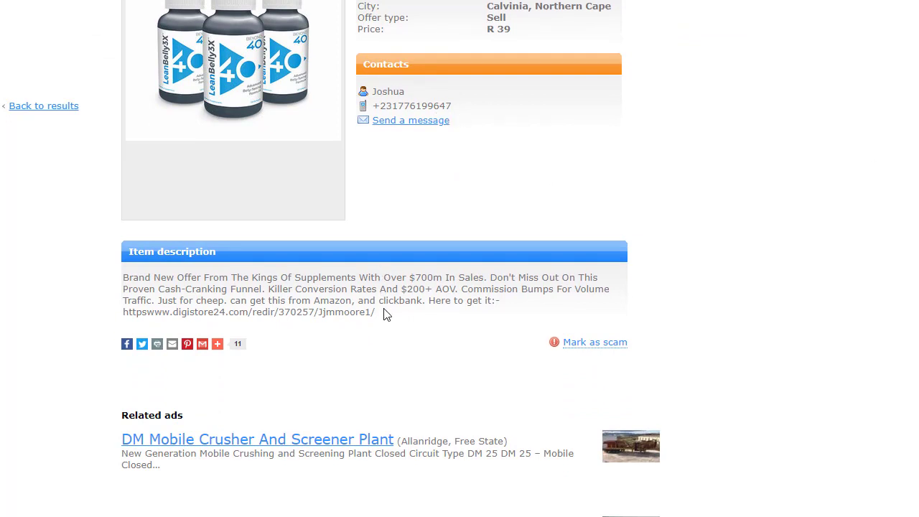
{"action": "left_click_drag", "start_coordinate": [381, 319], "coordinate": [124, 313]}
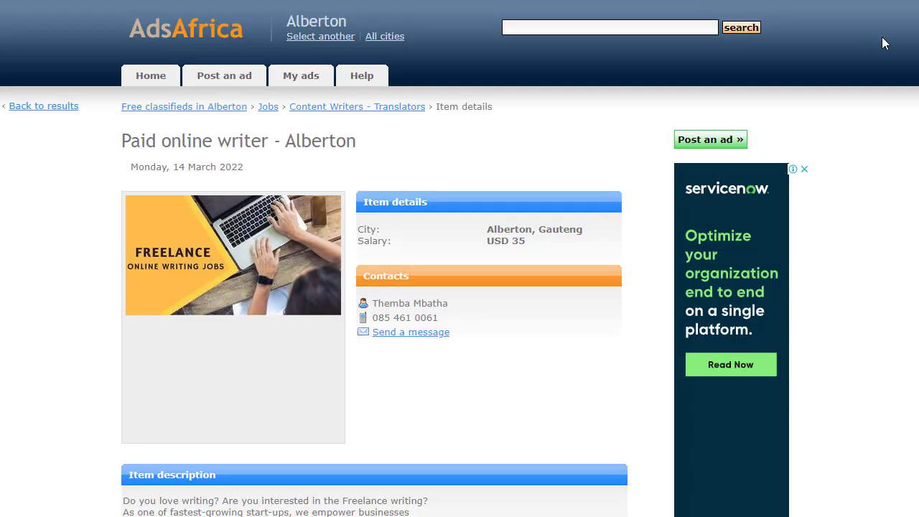
Read the Paid online writer ad's item description and highlight the ClickBank affiliate link after Apply Here
{"action": "scroll", "coordinate": [459, 258], "scroll_direction": "down", "scroll_amount": 3}
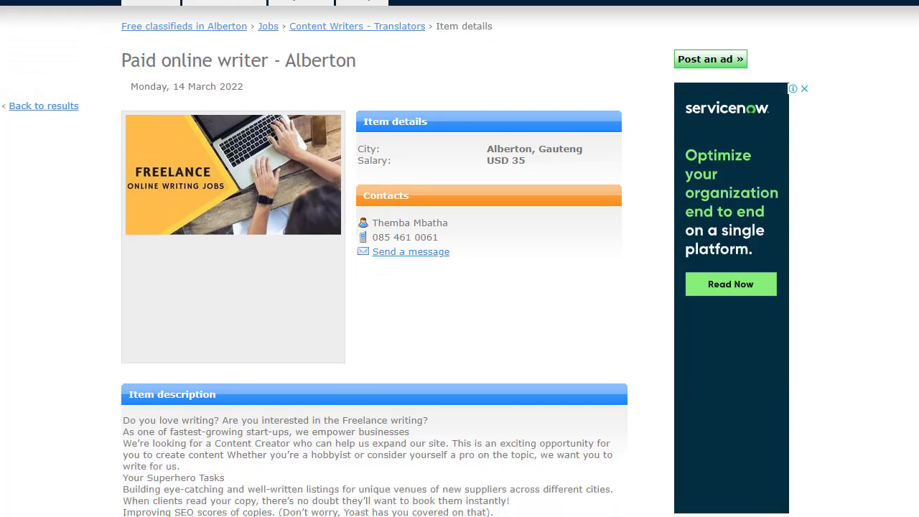
{"action": "scroll", "coordinate": [459, 258], "scroll_direction": "down", "scroll_amount": 5}
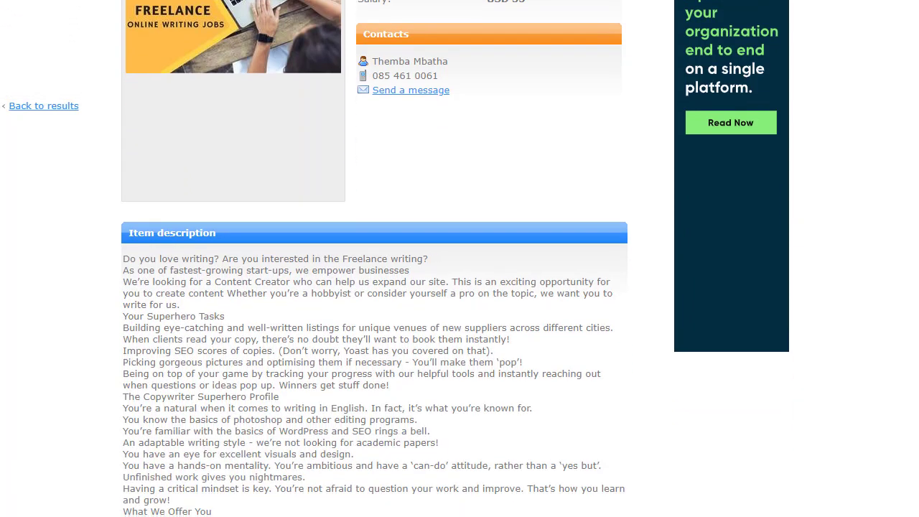
{"action": "scroll", "coordinate": [460, 258], "scroll_direction": "down", "scroll_amount": 3}
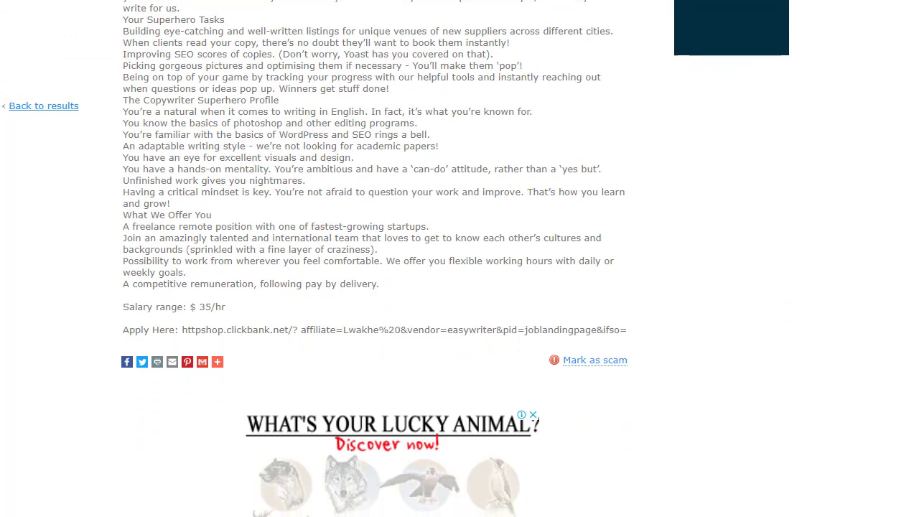
{"action": "scroll", "coordinate": [917, 212], "scroll_direction": "down", "scroll_amount": 1}
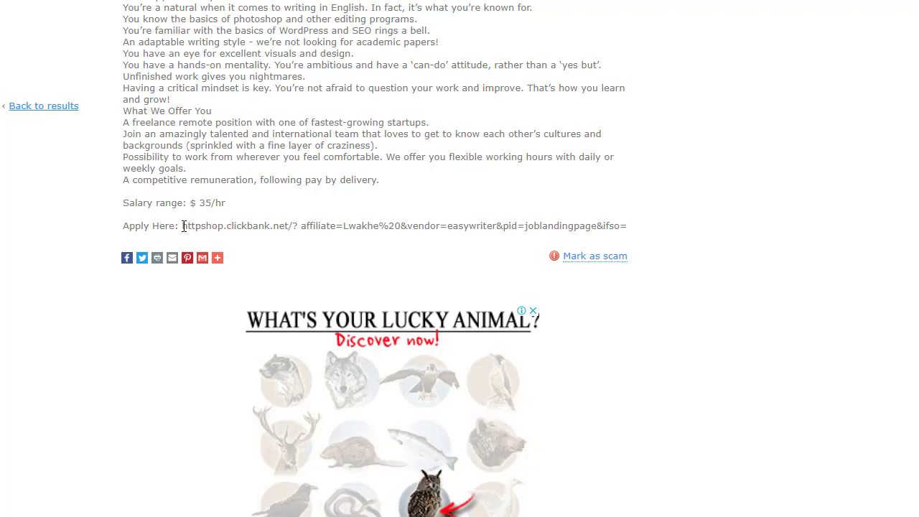
{"action": "left_click_drag", "start_coordinate": [183, 226], "coordinate": [629, 226]}
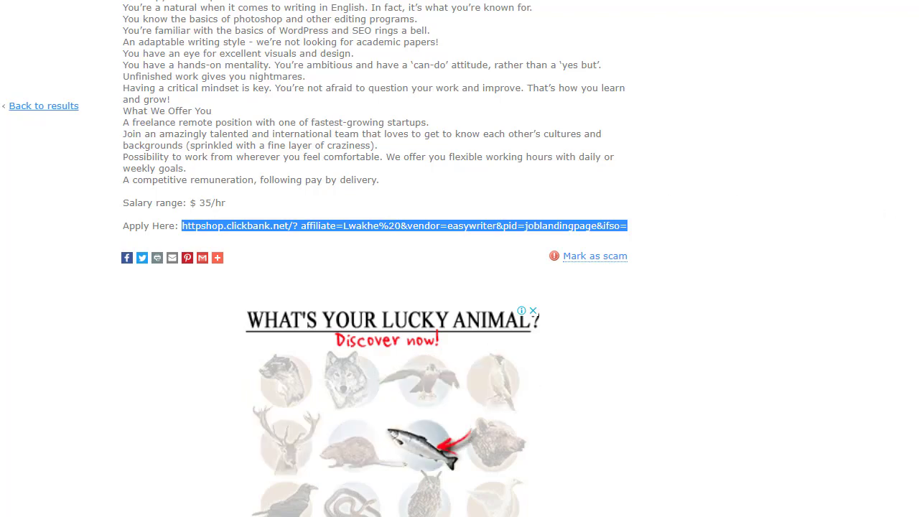
Examine the blank Business Offers ad form on AdsAfrica, covering location, title, description, offer type, price, pictures and contact fields
{"action": "scroll", "coordinate": [459, 258], "scroll_direction": "up", "scroll_amount": 8}
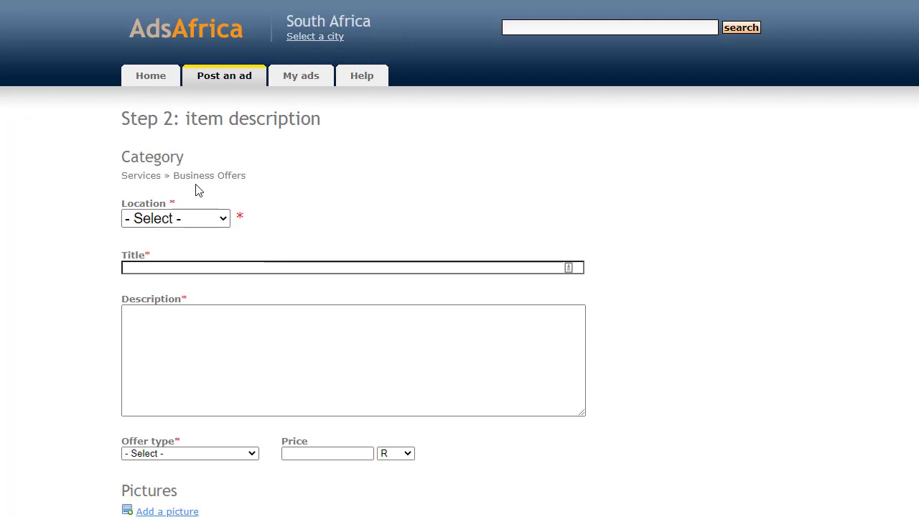
{"action": "left_click", "coordinate": [224, 220]}
{"action": "left_click", "coordinate": [302, 225]}
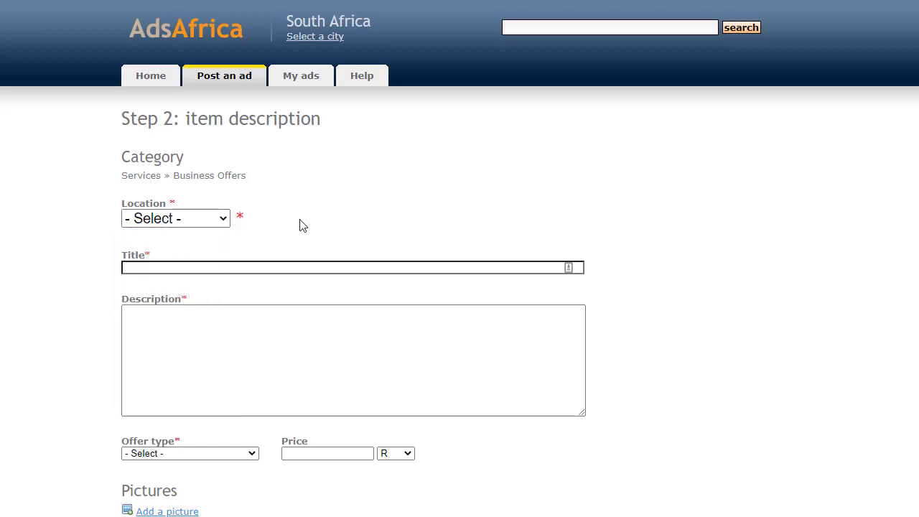
{"action": "left_click", "coordinate": [319, 264]}
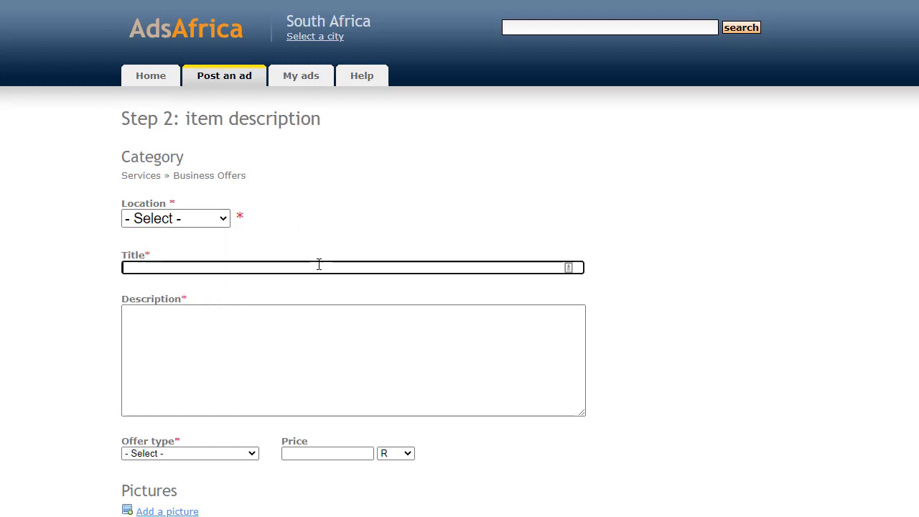
{"action": "left_click", "coordinate": [326, 351]}
{"action": "scroll", "coordinate": [459, 258], "scroll_direction": "down", "scroll_amount": 3}
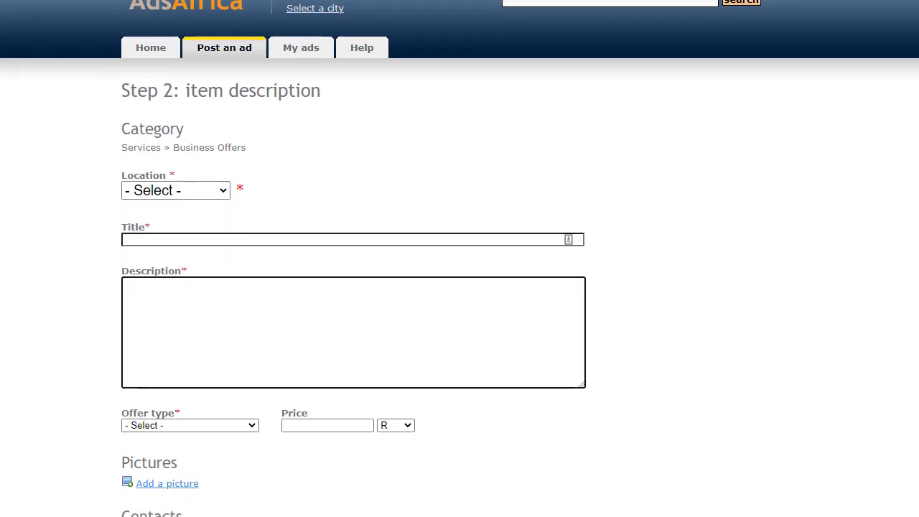
{"action": "scroll", "coordinate": [460, 258], "scroll_direction": "down", "scroll_amount": 1}
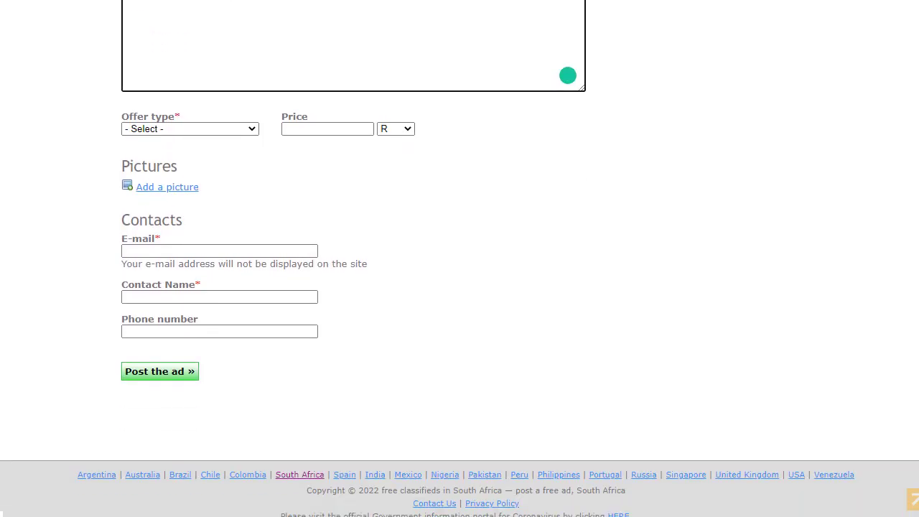
{"action": "scroll", "coordinate": [912, 263], "scroll_direction": "up", "scroll_amount": 4}
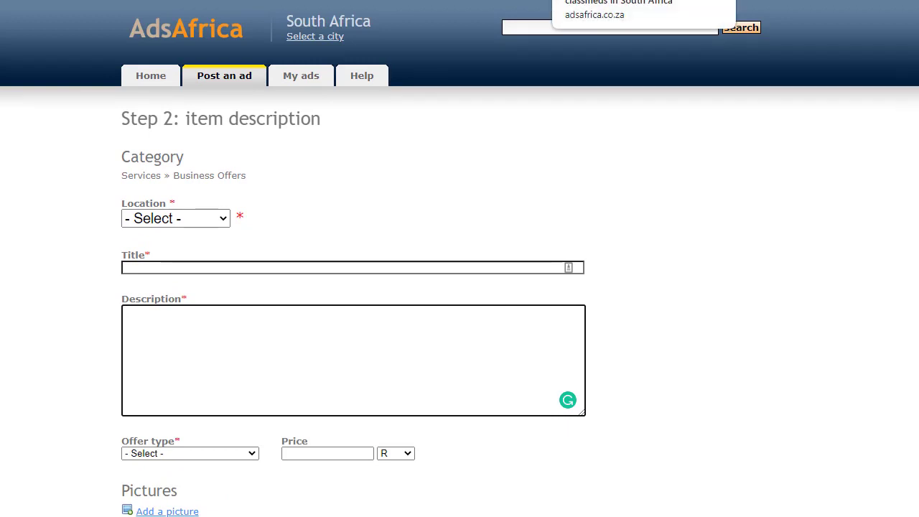
Review the filled-in crypto ad's location, title and description, and highlight the bit.ly affiliate link after CLICK HERE
{"action": "key", "text": "Return"}
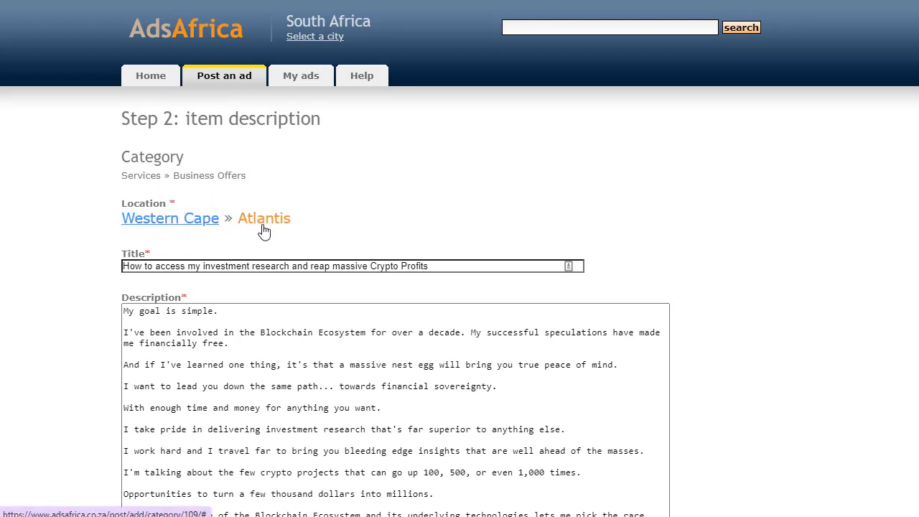
{"action": "left_click_drag", "start_coordinate": [434, 266], "coordinate": [111, 265]}
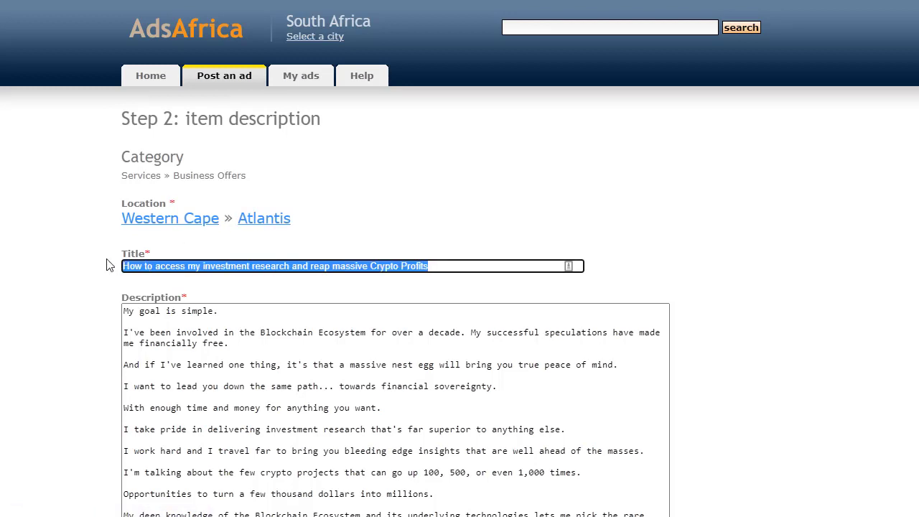
{"action": "left_click", "coordinate": [223, 307]}
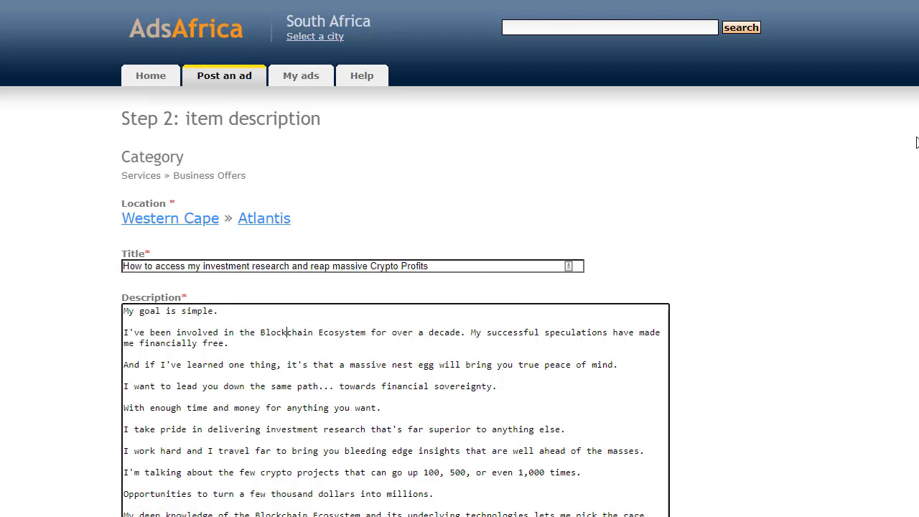
{"action": "scroll", "coordinate": [917, 316], "scroll_direction": "down", "scroll_amount": 6}
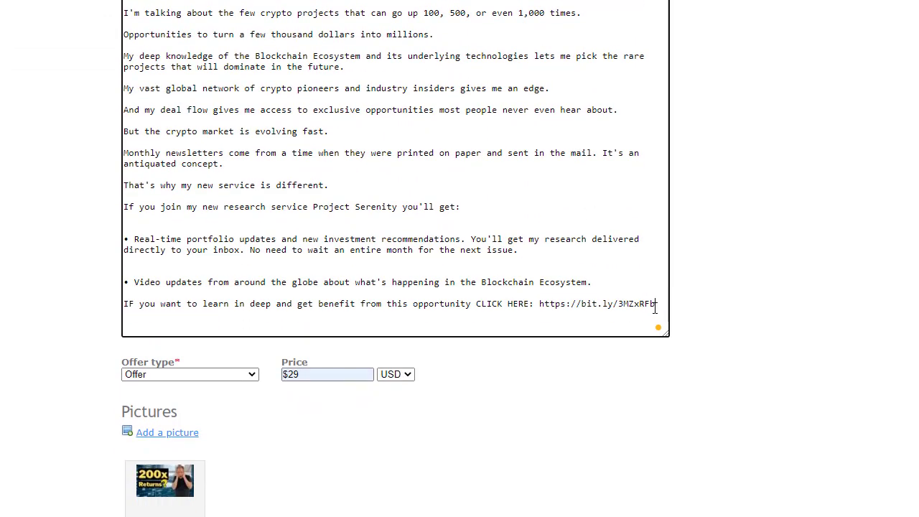
{"action": "left_click_drag", "start_coordinate": [655, 304], "coordinate": [540, 318]}
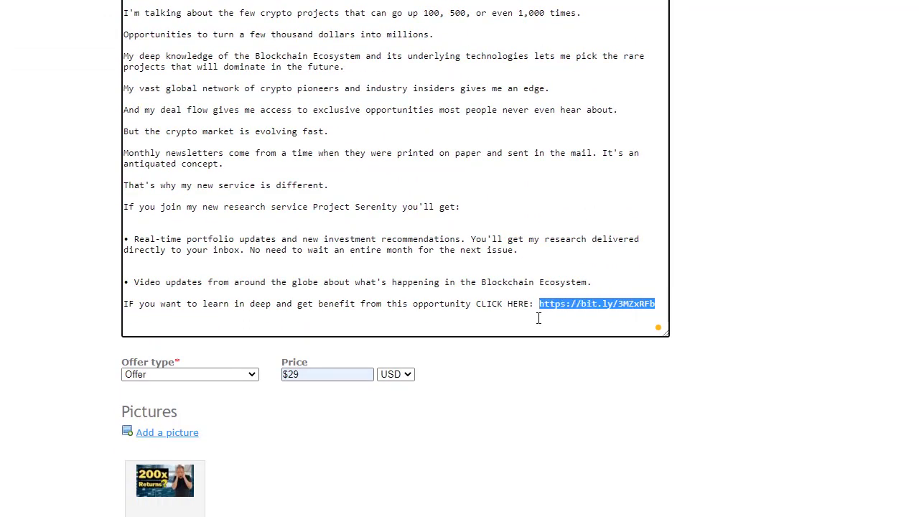
{"action": "left_click", "coordinate": [498, 324]}
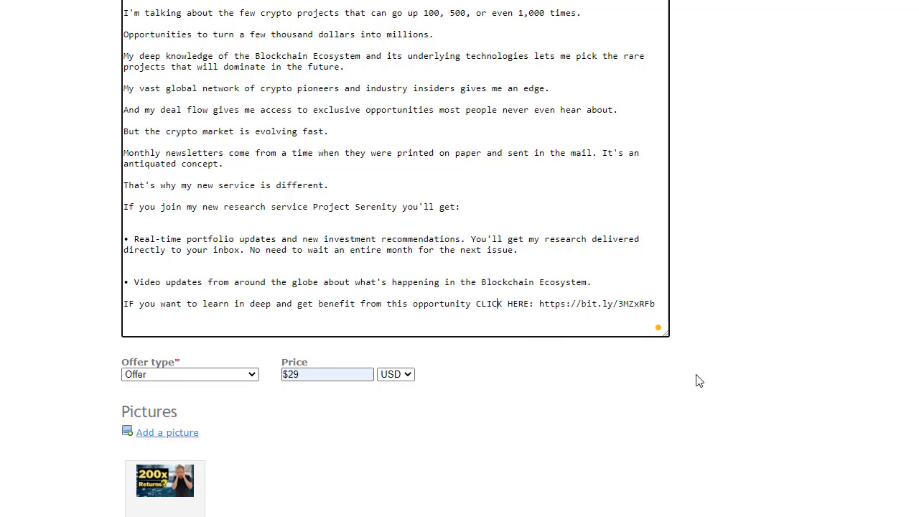
Check the filled-in ad's offer type, price and picture, and highlight the e-mail and contact name entries
{"action": "scroll", "coordinate": [543, 300], "scroll_direction": "down", "scroll_amount": 5}
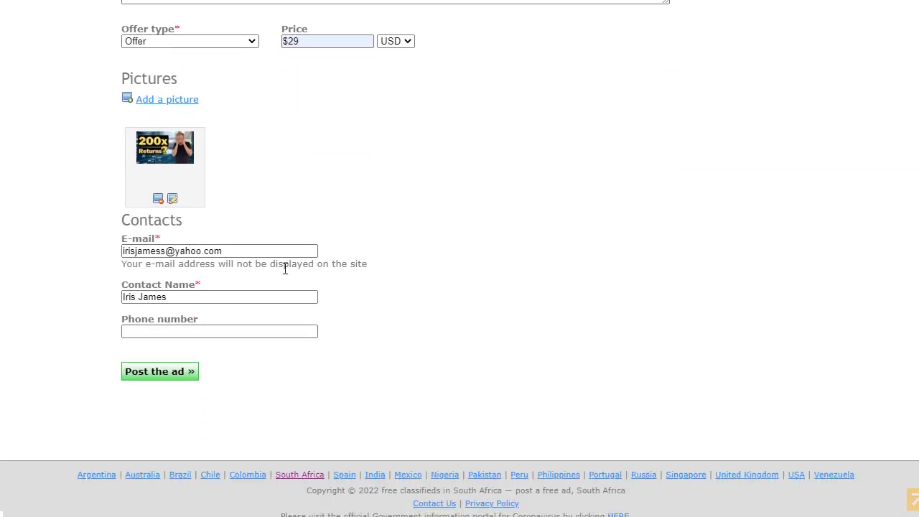
{"action": "left_click_drag", "start_coordinate": [271, 250], "coordinate": [131, 260]}
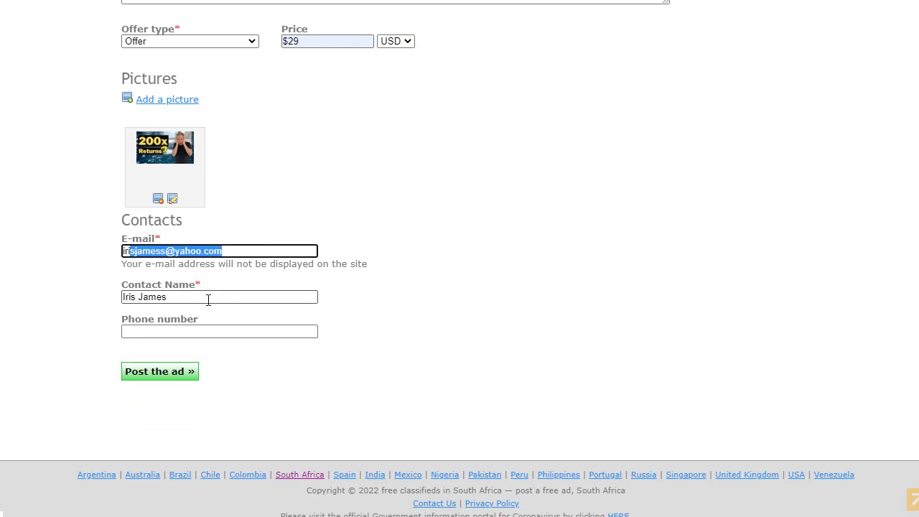
{"action": "left_click_drag", "start_coordinate": [208, 299], "coordinate": [97, 301]}
{"action": "left_click", "coordinate": [78, 305]}
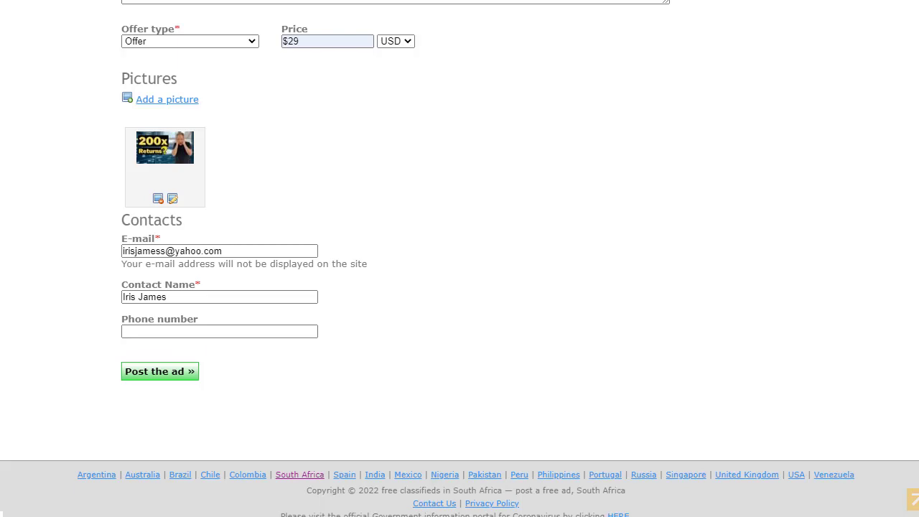
{"action": "scroll", "coordinate": [916, 177], "scroll_direction": "up", "scroll_amount": 4}
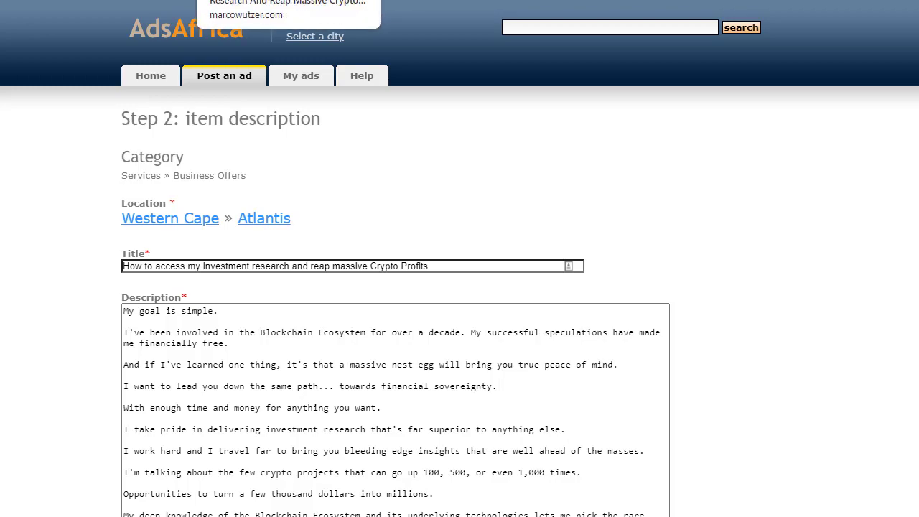
View the Project Serenity sales page on marcowutzer.com and highlight its opening paragraphs from "My goal is simple."
{"action": "left_click", "coordinate": [280, 0]}
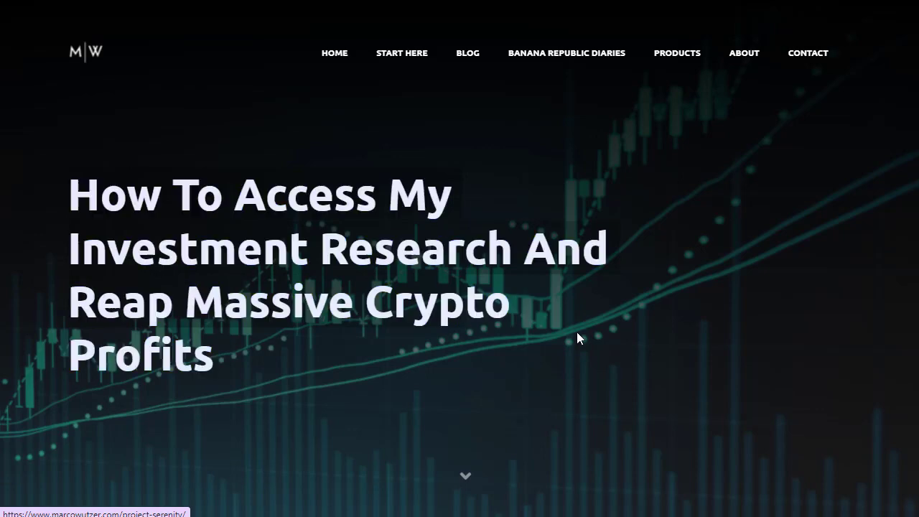
{"action": "scroll", "coordinate": [576, 331], "scroll_direction": "down", "scroll_amount": 3}
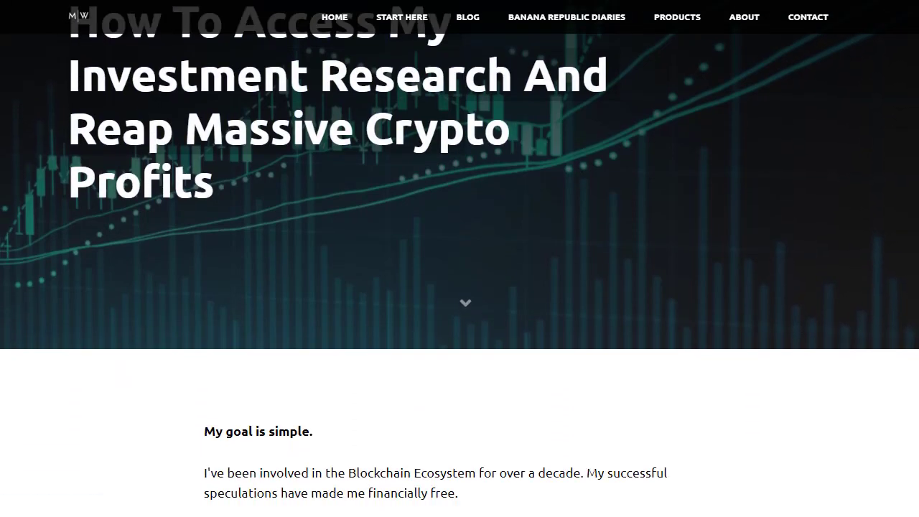
{"action": "scroll", "coordinate": [502, 108], "scroll_direction": "down", "scroll_amount": 5}
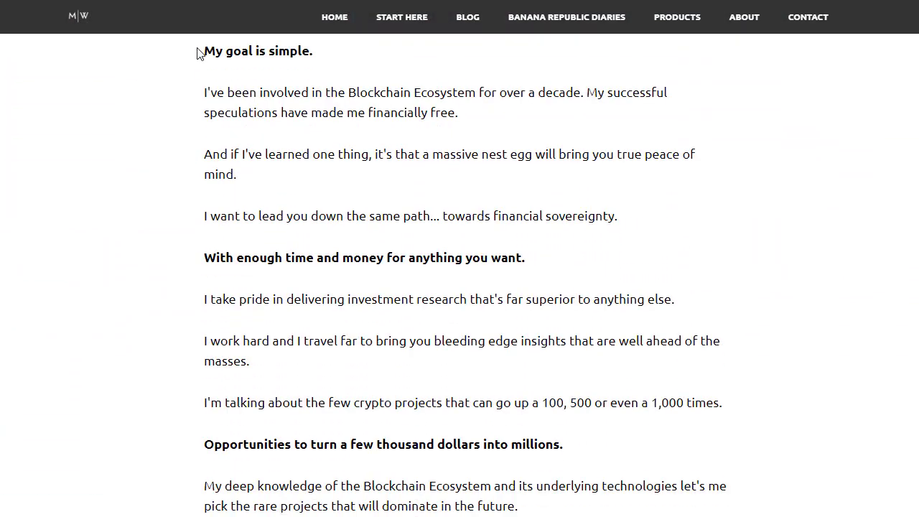
{"action": "left_click_drag", "start_coordinate": [200, 54], "coordinate": [619, 232]}
{"action": "left_click", "coordinate": [620, 232]}
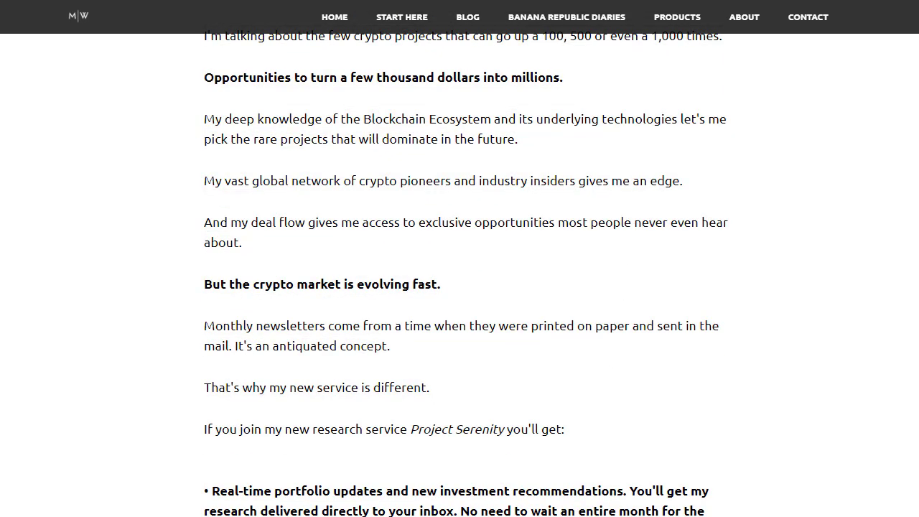
Return to the filled-in AdsAfrica ad form and recheck its description, price, picture and contact details
{"action": "left_click", "coordinate": [682, 0]}
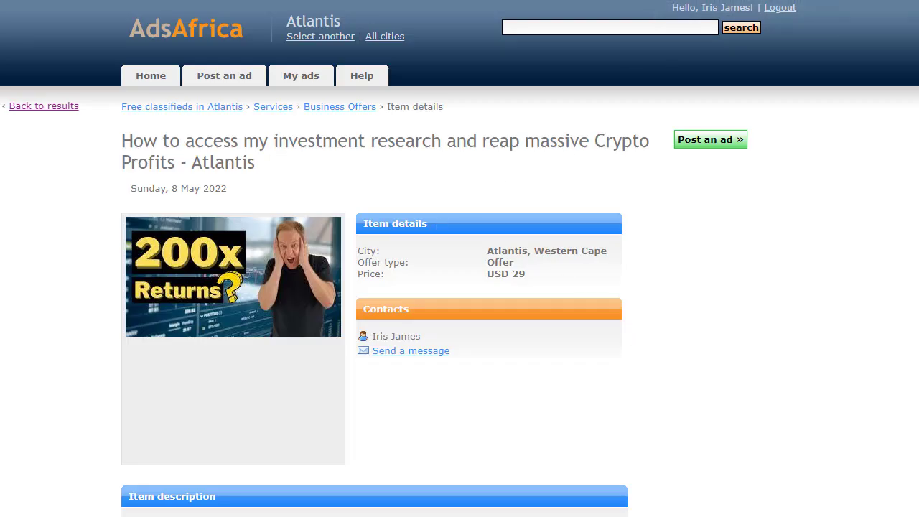
{"action": "key", "text": "ctrl+Tab"}
{"action": "scroll", "coordinate": [395, 287], "scroll_direction": "down", "scroll_amount": 10}
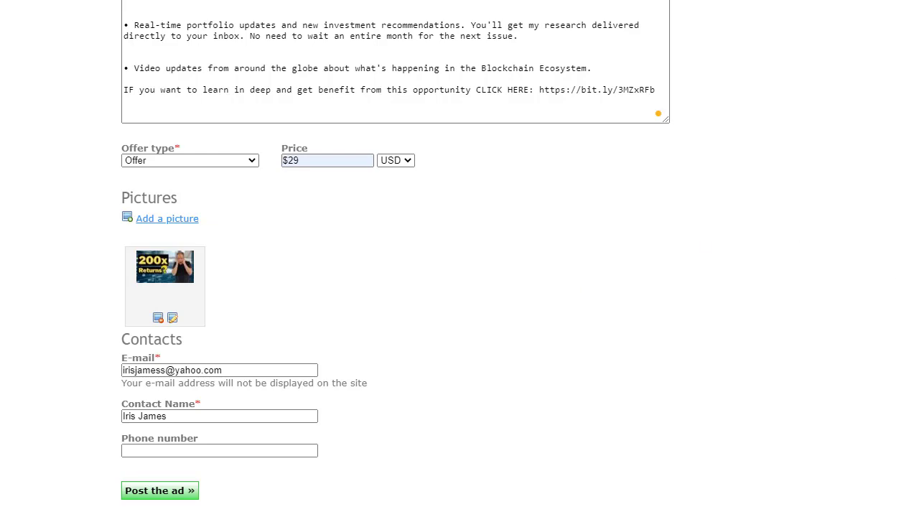
{"action": "scroll", "coordinate": [460, 258], "scroll_direction": "down", "scroll_amount": 2}
{"action": "scroll", "coordinate": [460, 259], "scroll_direction": "up", "scroll_amount": 4}
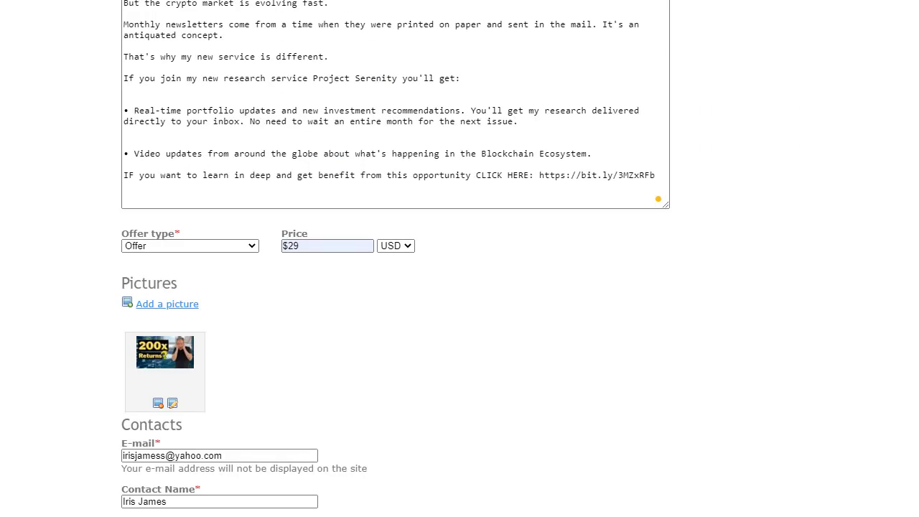
{"action": "scroll", "coordinate": [394, 258], "scroll_direction": "down", "scroll_amount": 3}
{"action": "scroll", "coordinate": [394, 259], "scroll_direction": "up", "scroll_amount": 4}
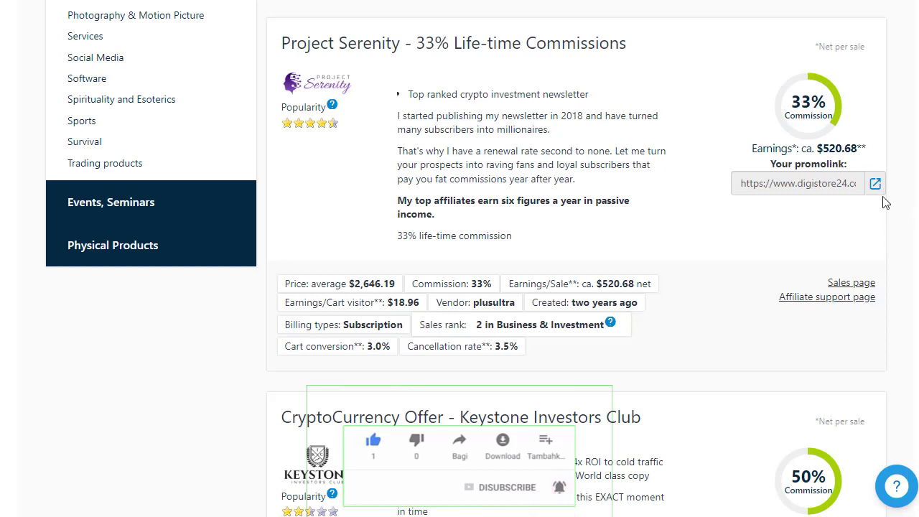
Locate the Project Serenity promolink on Digistore24 and its shortened version on Bitly
{"action": "left_click", "coordinate": [831, 188]}
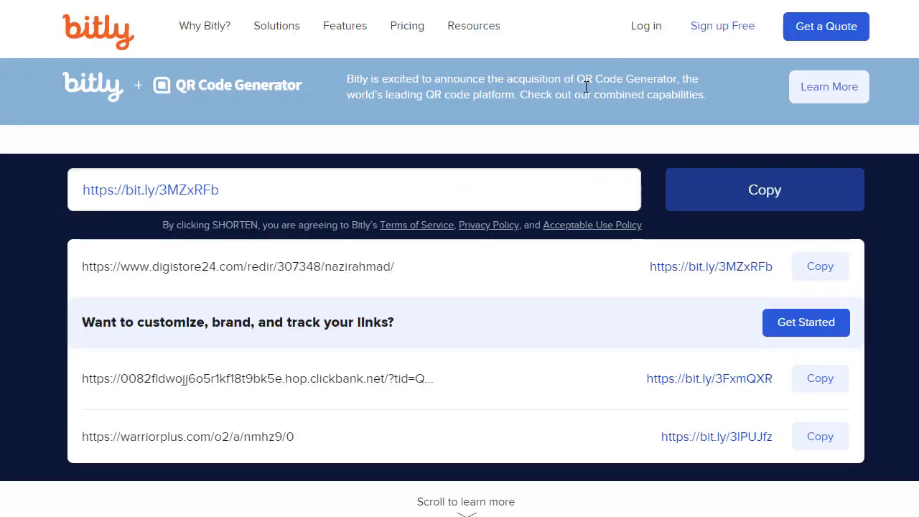
{"action": "left_click", "coordinate": [529, 200]}
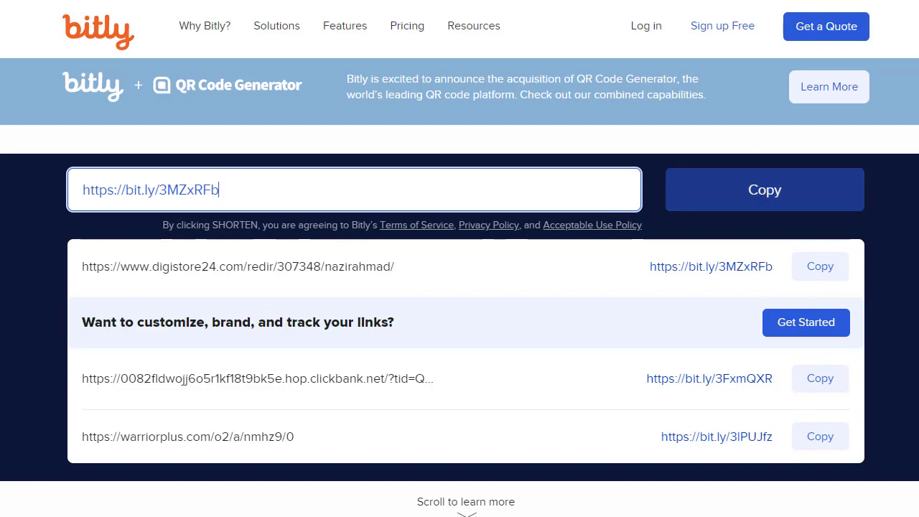
Switch back to the filled-in AdsAfrica form, post the ad and open the published ad's page
{"action": "key", "text": "alt+Tab"}
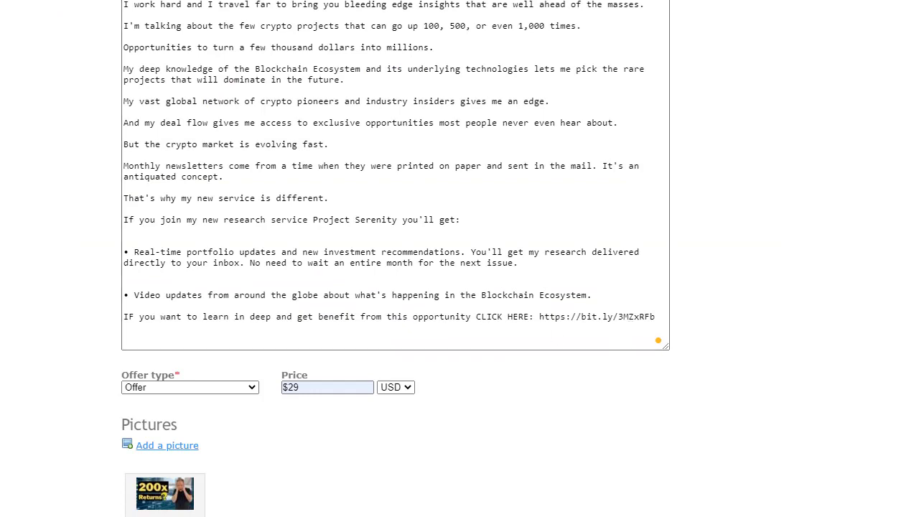
{"action": "scroll", "coordinate": [396, 259], "scroll_direction": "down", "scroll_amount": 4}
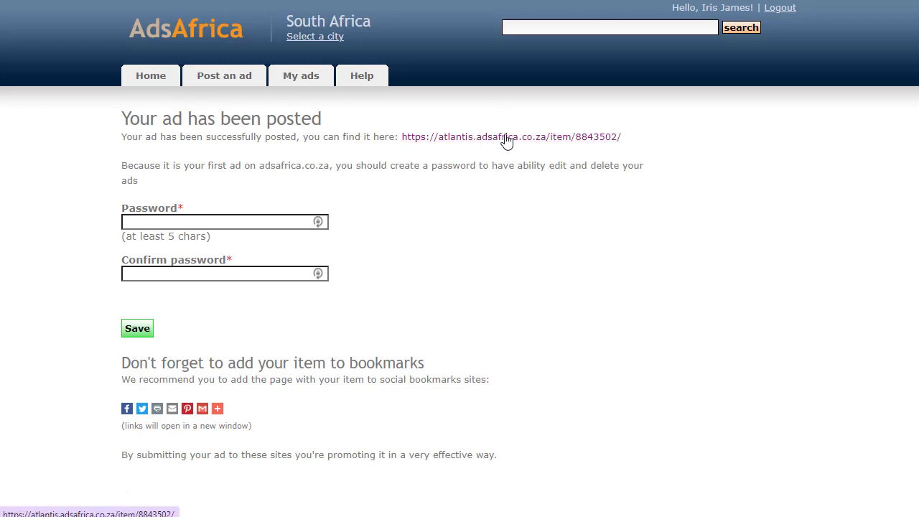
{"action": "left_click", "coordinate": [574, 137]}
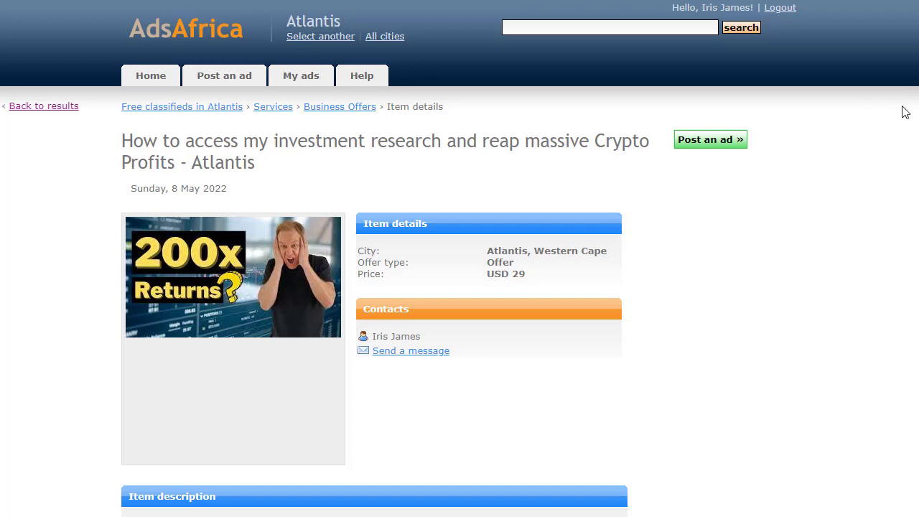
Read the published crypto ad's item description and highlight the bit.ly affiliate link at its end
{"action": "scroll", "coordinate": [261, 279], "scroll_direction": "down", "scroll_amount": 4}
{"action": "scroll", "coordinate": [462, 199], "scroll_direction": "down", "scroll_amount": 4}
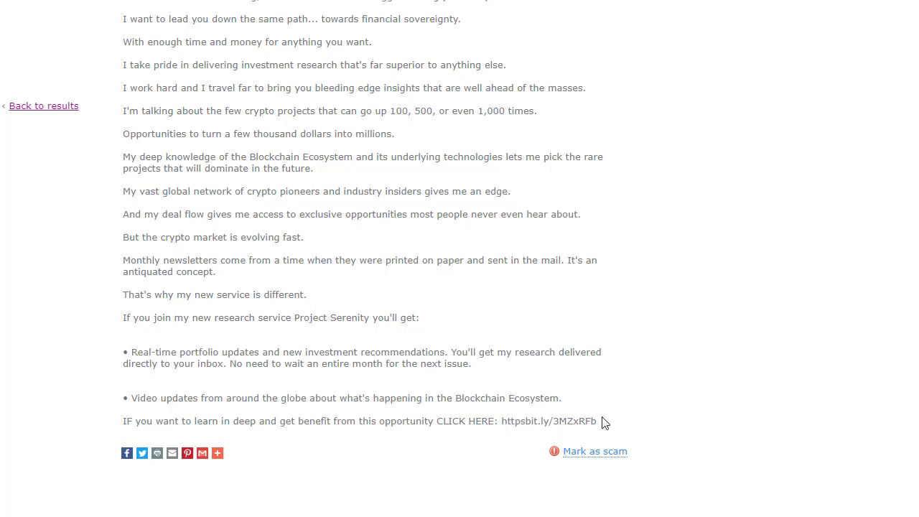
{"action": "left_click_drag", "start_coordinate": [601, 421], "coordinate": [499, 422]}
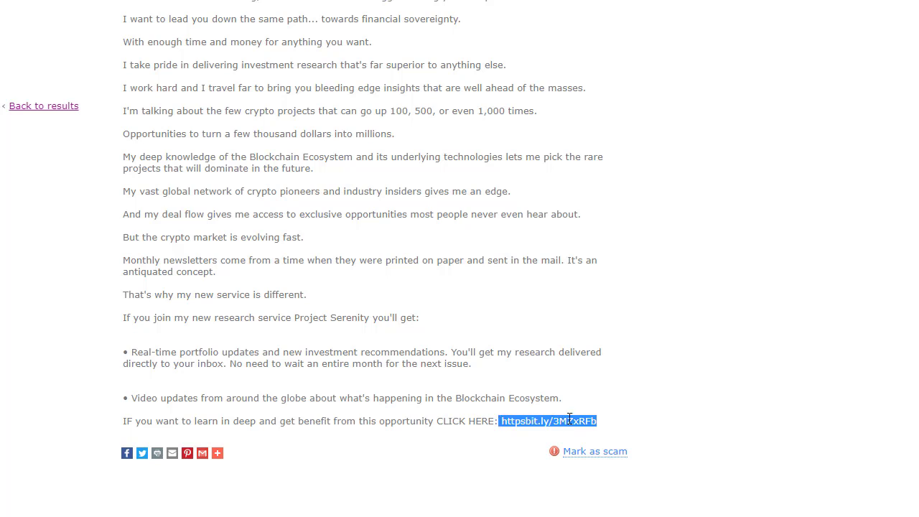
{"action": "left_click", "coordinate": [652, 369]}
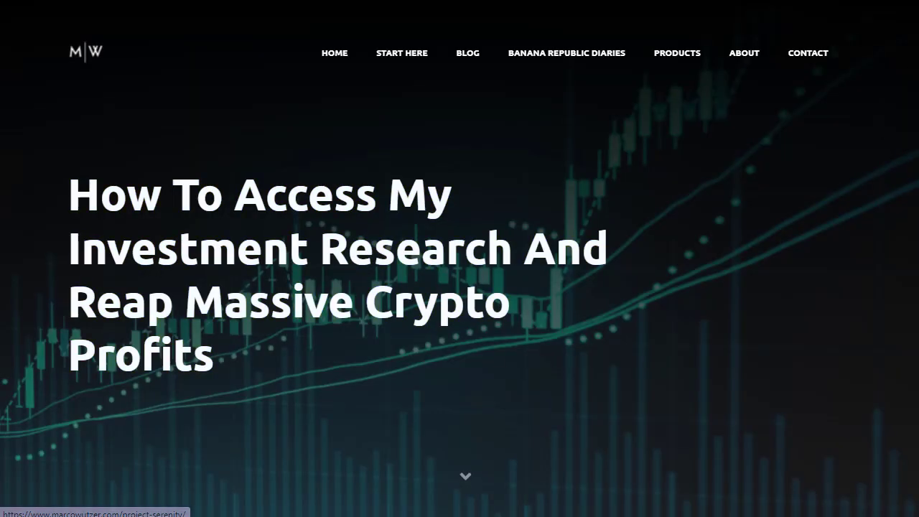
Go through the Project Serenity sales page and open its Digistore24 checkout from the instant access link
{"action": "scroll", "coordinate": [459, 287], "scroll_direction": "down", "scroll_amount": 5}
{"action": "scroll", "coordinate": [911, 199], "scroll_direction": "down", "scroll_amount": 15}
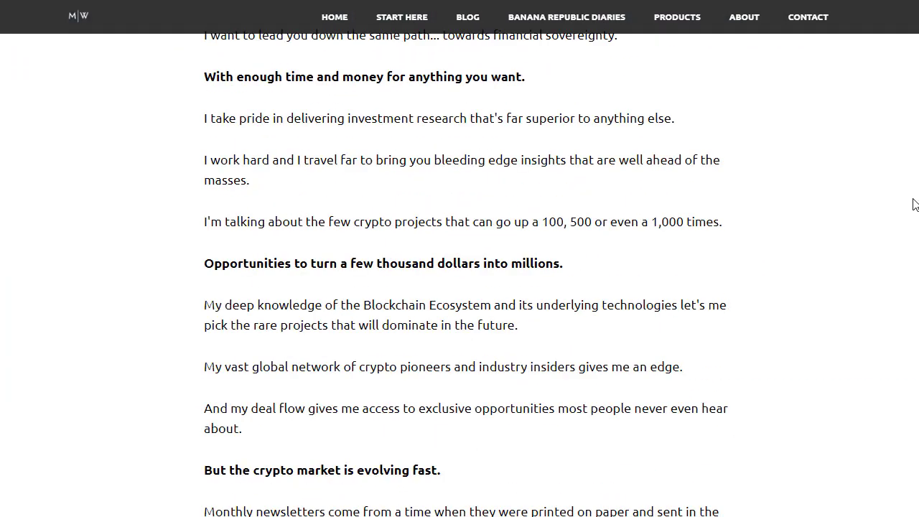
{"action": "scroll", "coordinate": [901, 373], "scroll_direction": "down", "scroll_amount": 3}
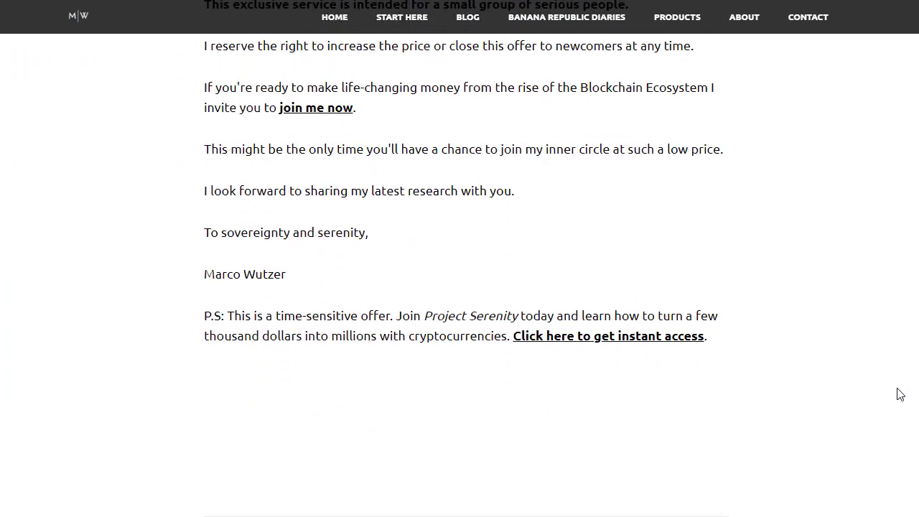
{"action": "left_click", "coordinate": [599, 335]}
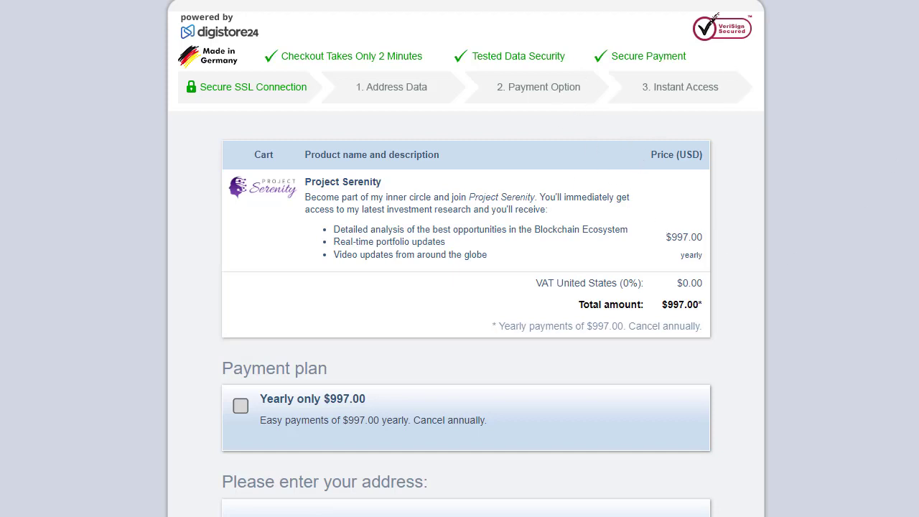
Review the Project Serenity checkout page down to its footer and highlight the affiliate ID shown there
{"action": "scroll", "coordinate": [460, 259], "scroll_direction": "down", "scroll_amount": 9}
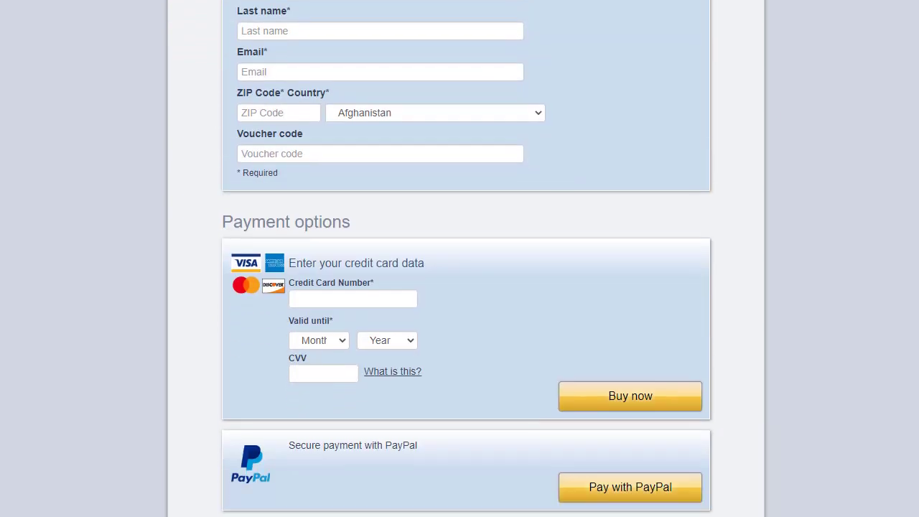
{"action": "scroll", "coordinate": [459, 258], "scroll_direction": "down", "scroll_amount": 5}
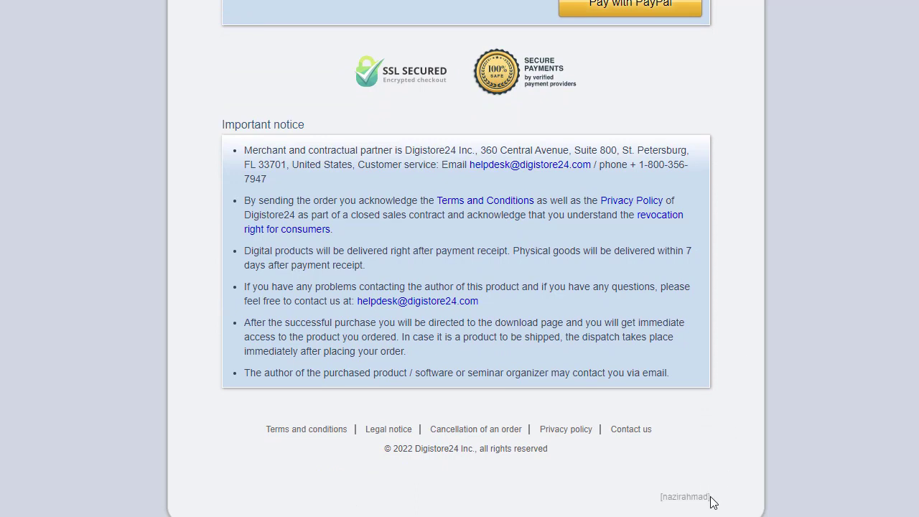
{"action": "left_click_drag", "start_coordinate": [707, 496], "coordinate": [652, 509]}
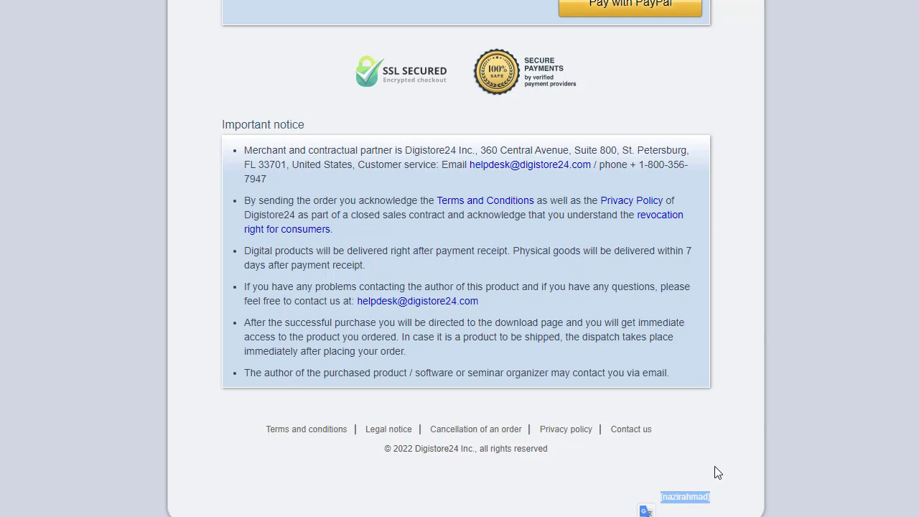
{"action": "scroll", "coordinate": [714, 466], "scroll_direction": "up", "scroll_amount": 10}
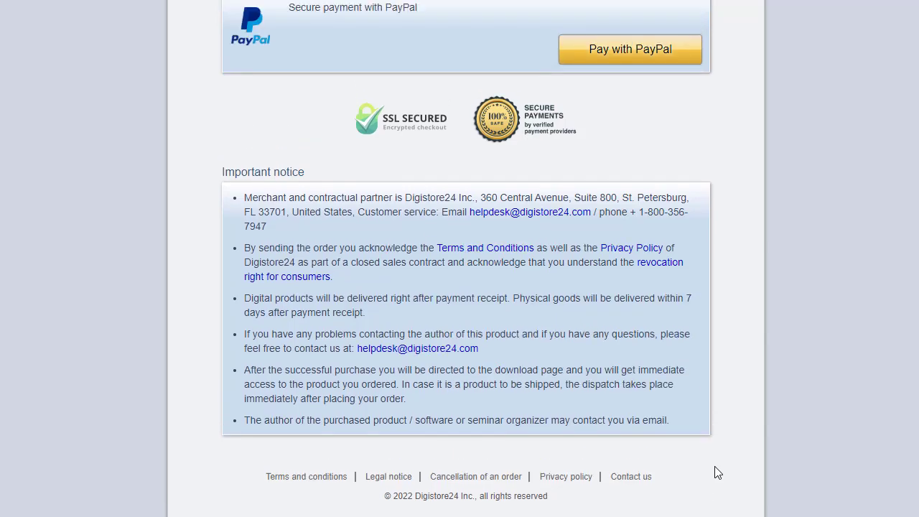
{"action": "scroll", "coordinate": [714, 472], "scroll_direction": "up", "scroll_amount": 4}
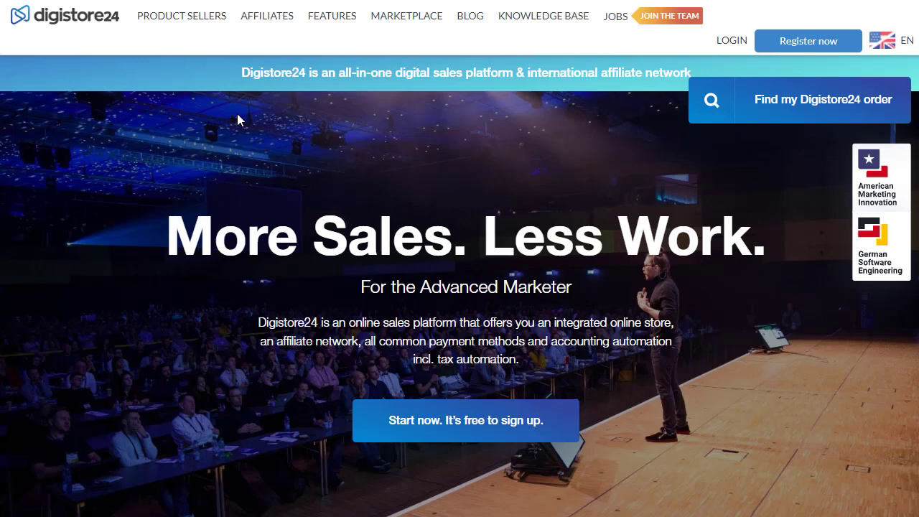
{"action": "scroll", "coordinate": [239, 120], "scroll_direction": "down", "scroll_amount": 3}
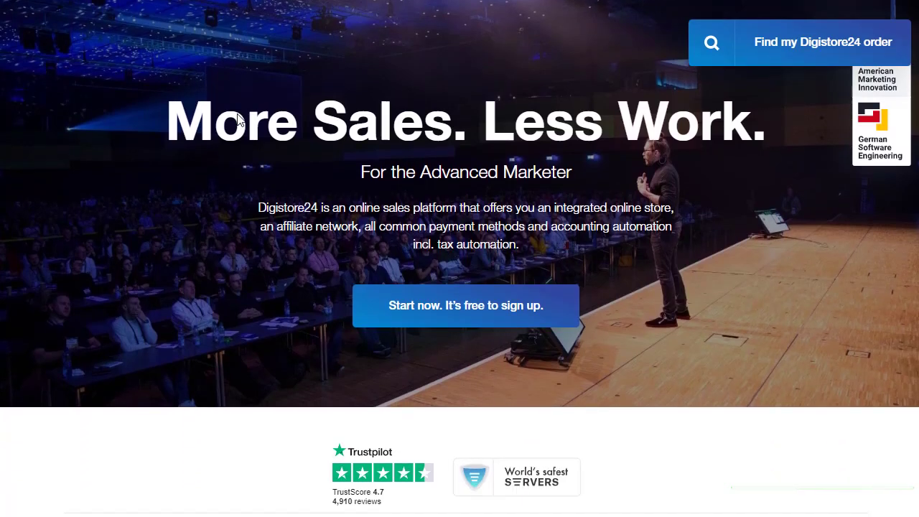
{"action": "scroll", "coordinate": [239, 120], "scroll_direction": "down", "scroll_amount": 3}
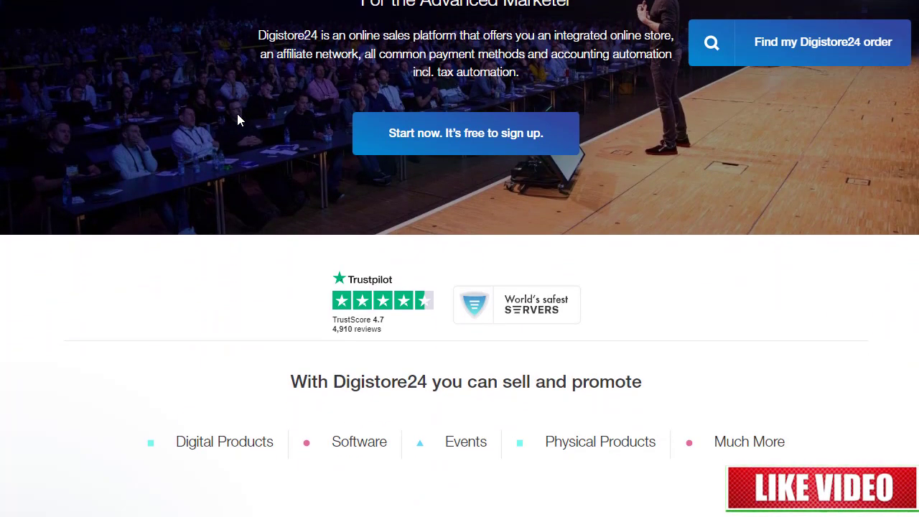
{"action": "scroll", "coordinate": [239, 120], "scroll_direction": "down", "scroll_amount": 5}
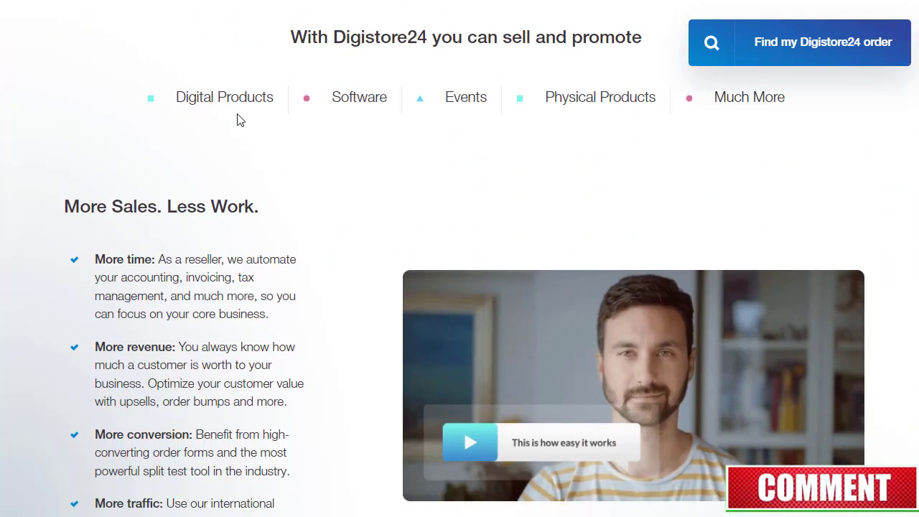